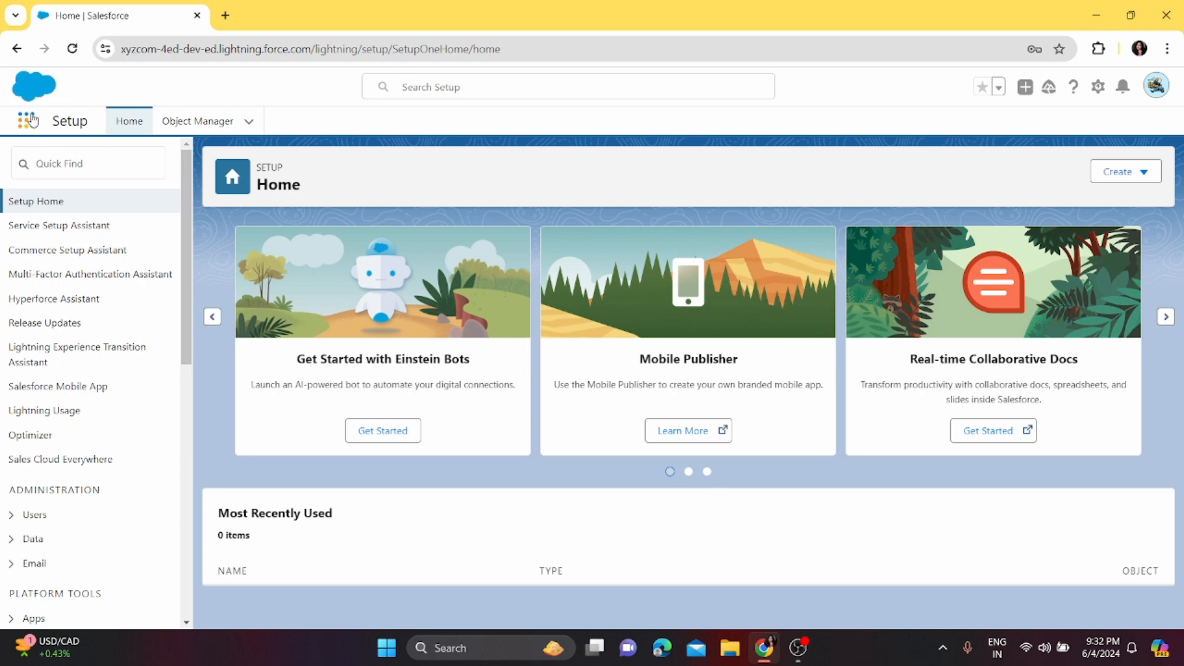
Find the Contacts item by searching for "contact" among the apps and items, and open it.
click(33, 120)
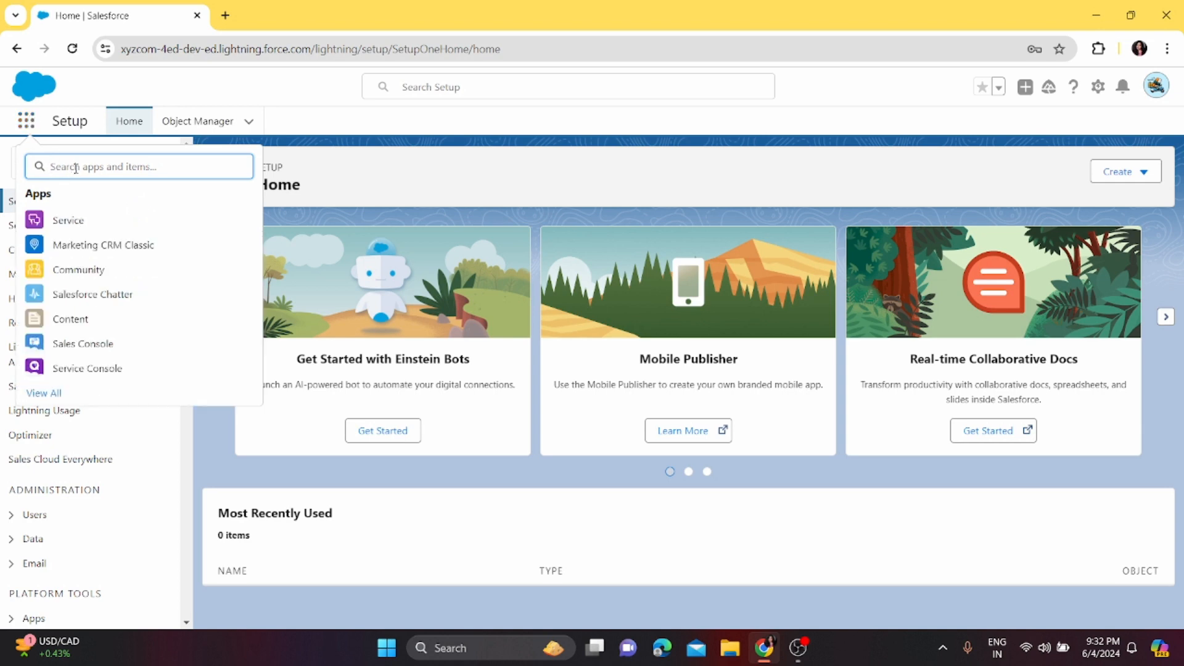
text(v)
key(BackSpace)
text(contact)
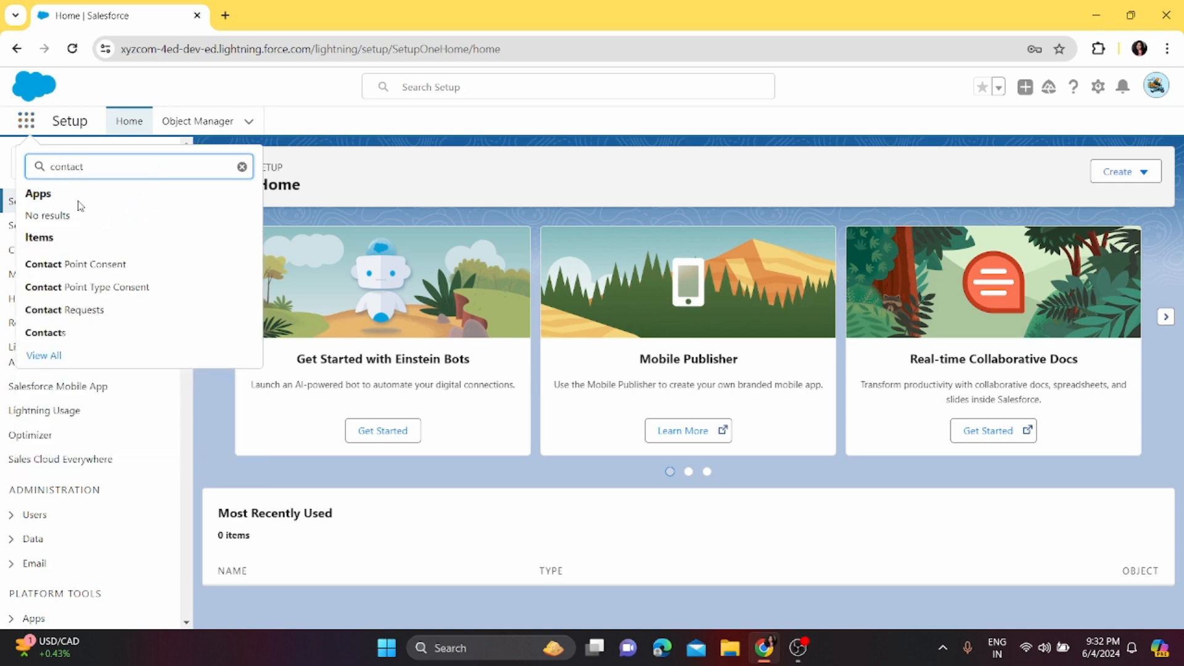
click(62, 333)
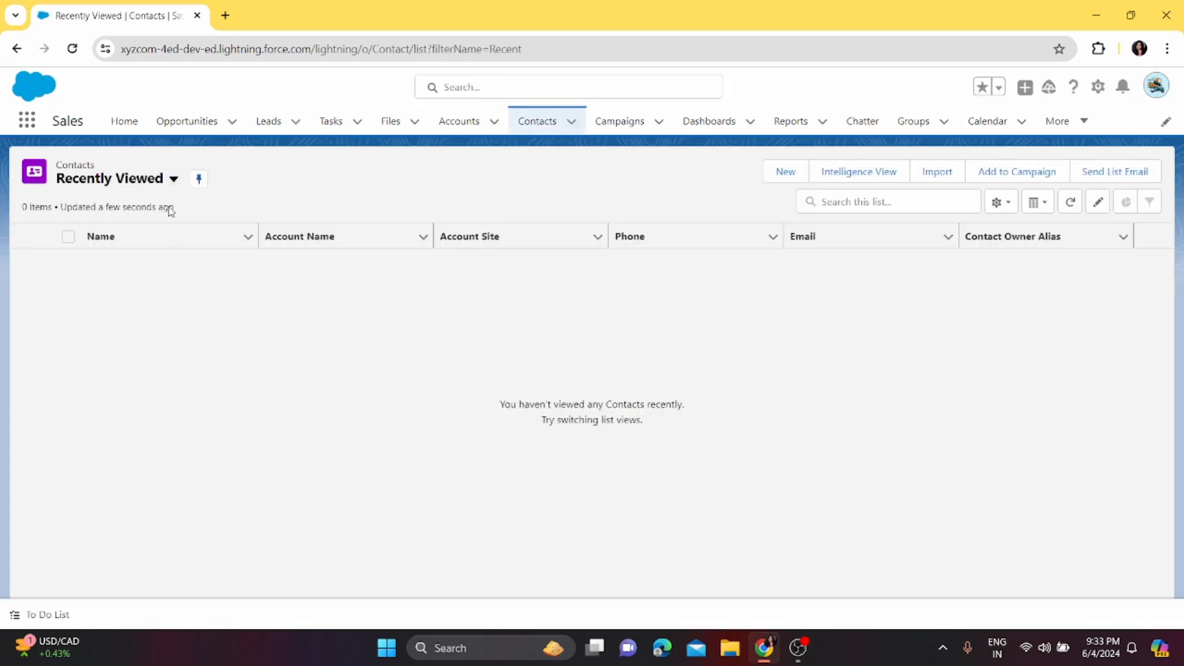
Switch the contact list to the All Contacts view and dismiss the Intelligence View introduction.
click(173, 178)
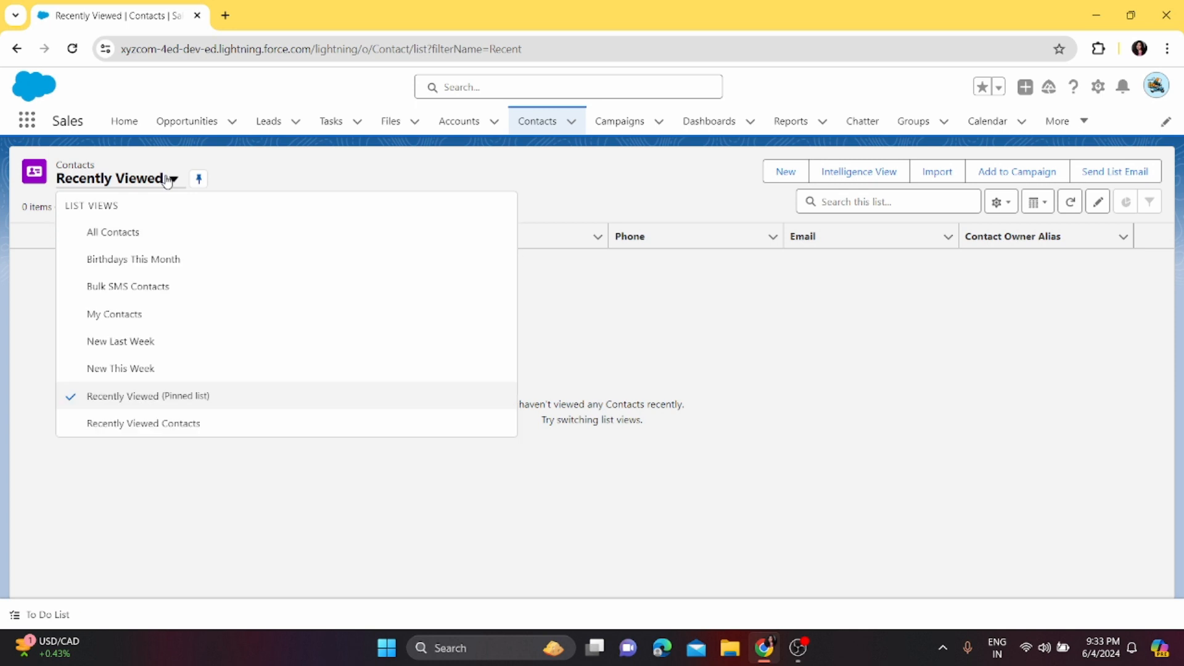
click(160, 240)
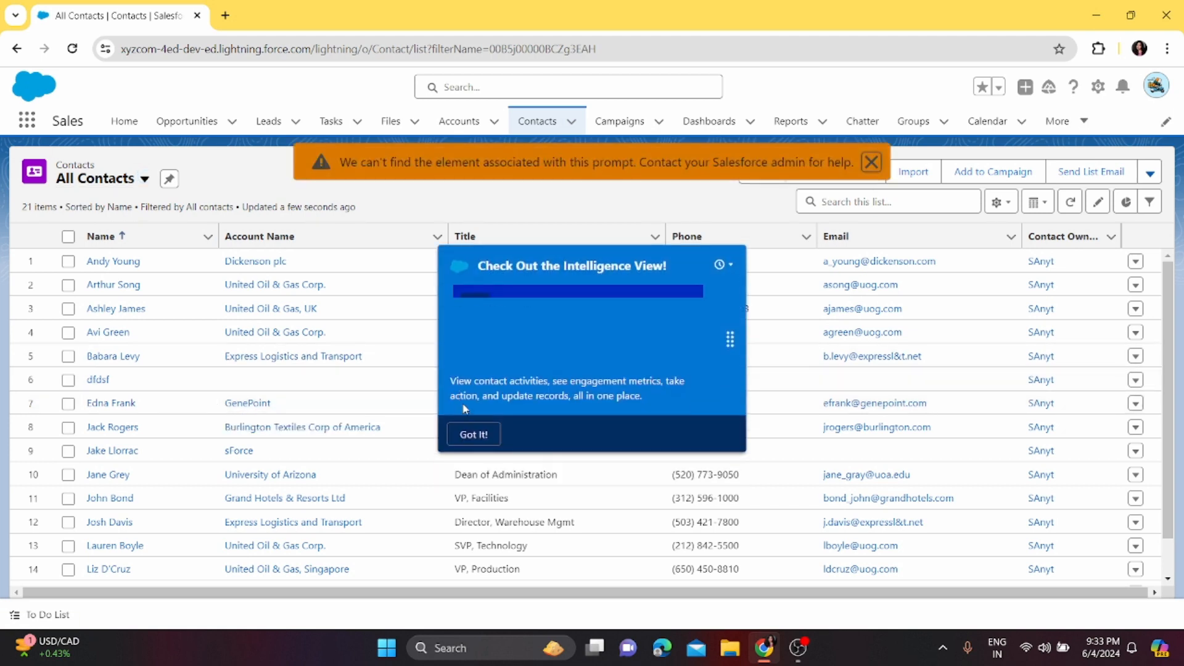
click(470, 433)
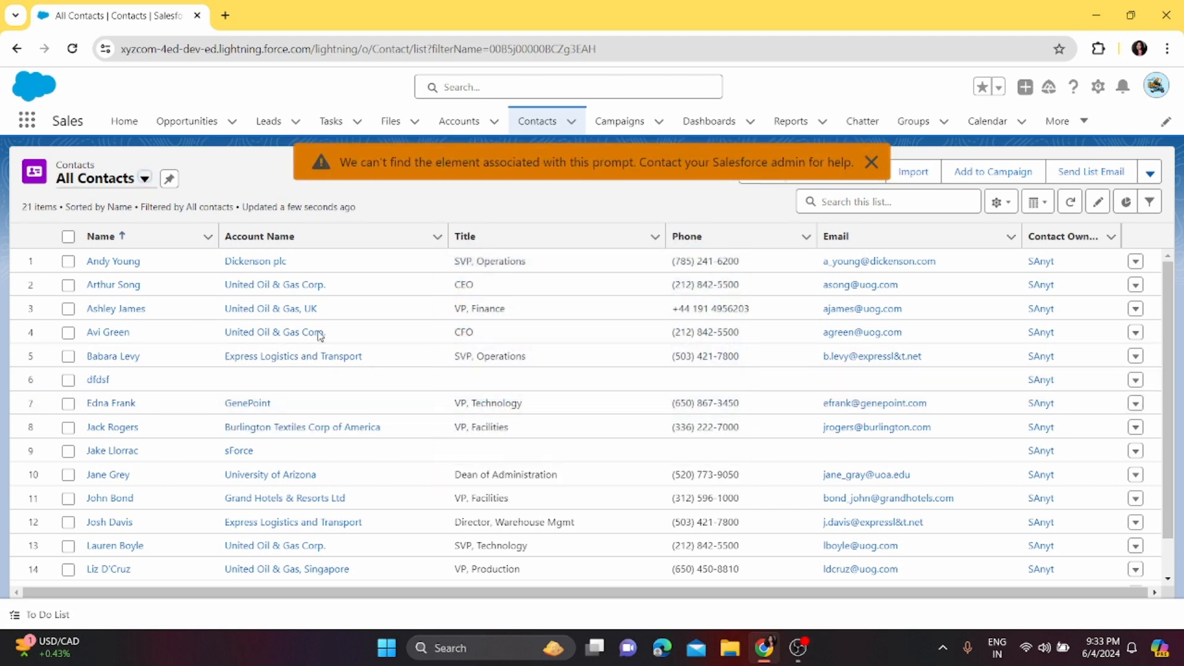
Open the first contact in the list and look through its detail fields.
click(113, 261)
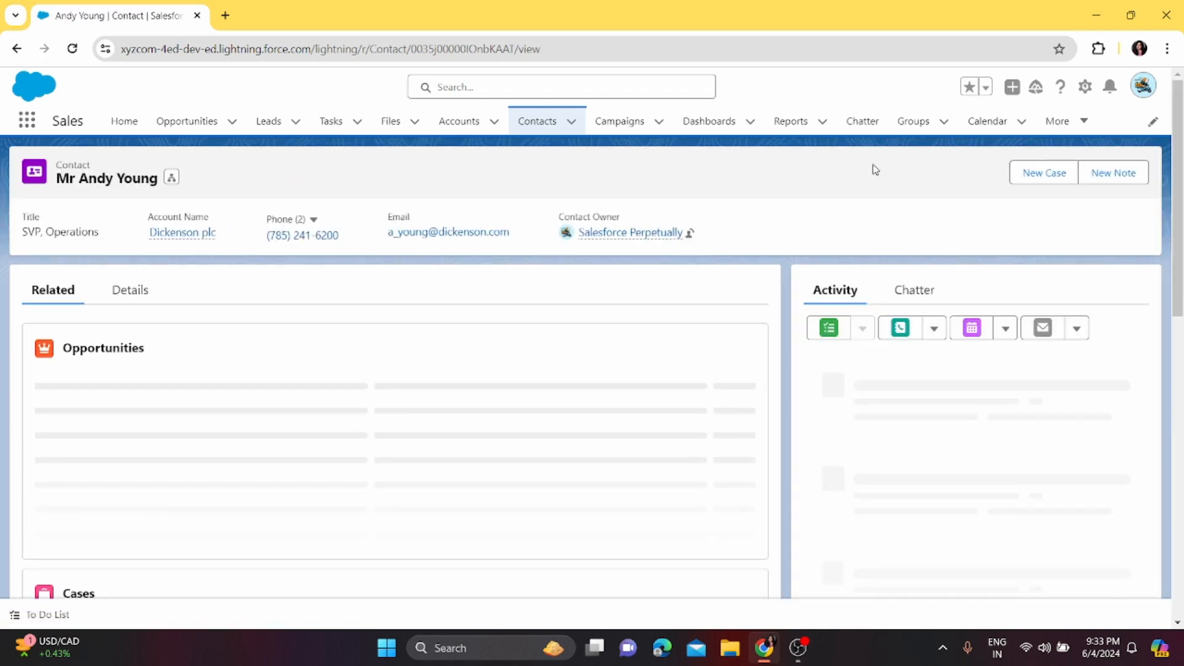
click(129, 293)
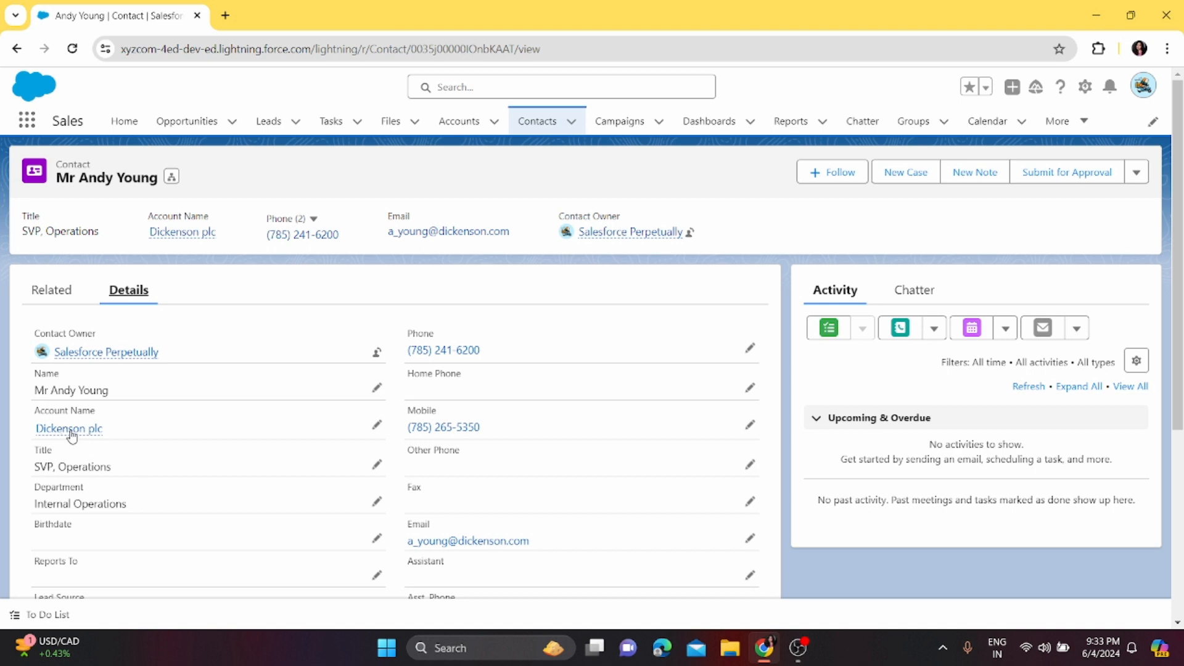
mouse_move(70, 435)
scroll(606, 379, down, 5)
scroll(605, 387, up, 5)
Open the contact's linked account, Dickenson plc, in a separate browser tab and examine the Rating and Phone fields in its details.
right_click(92, 427)
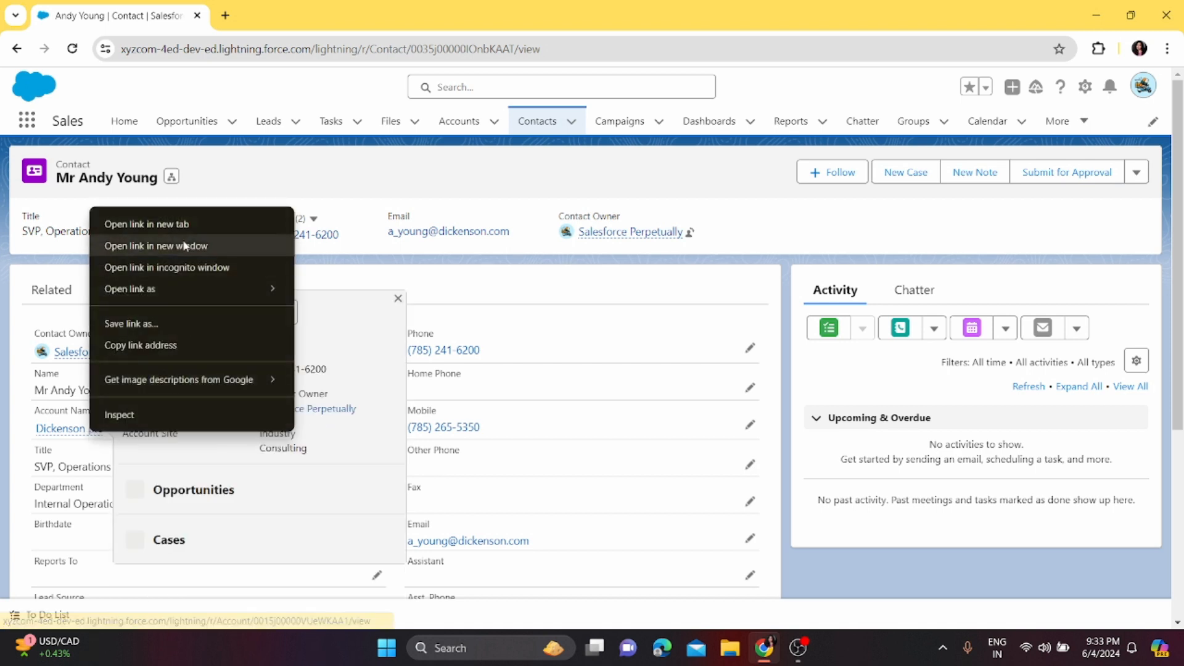
click(142, 223)
click(304, 8)
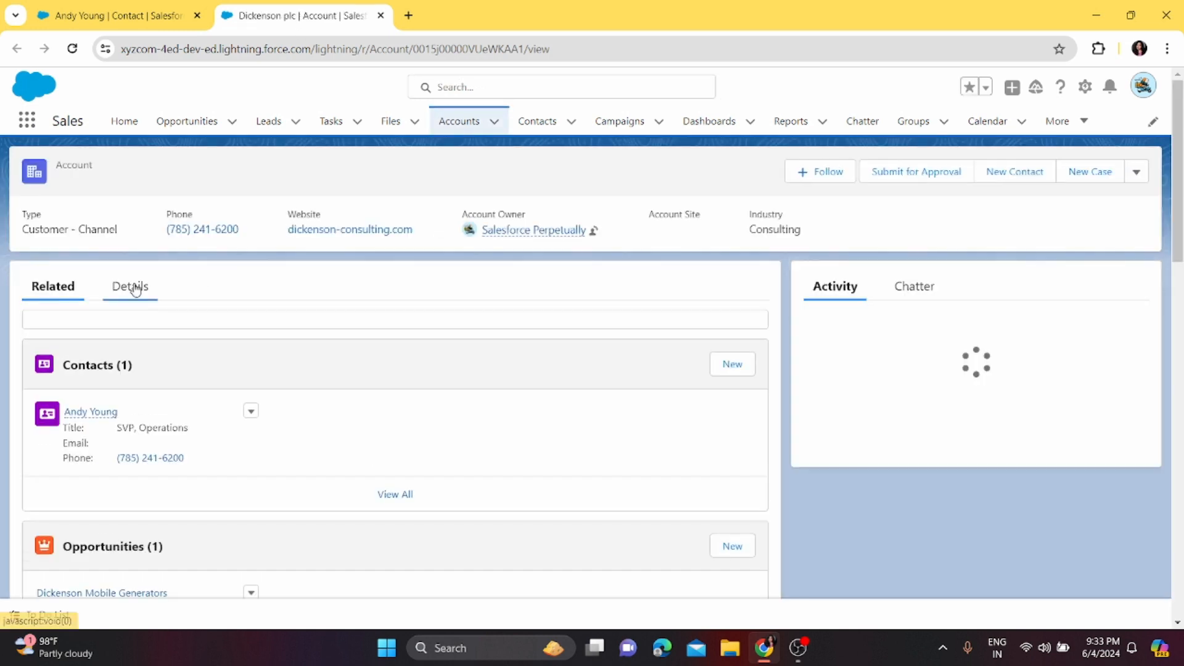
click(131, 286)
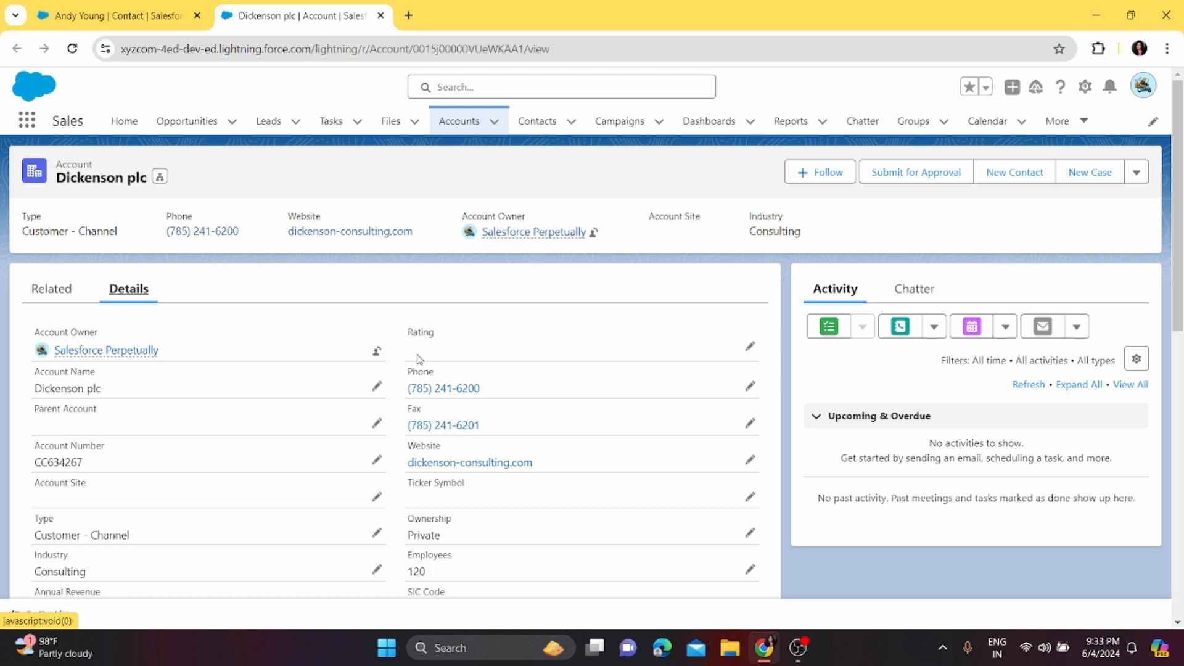
drag(410, 335, 449, 333)
drag(438, 376, 413, 374)
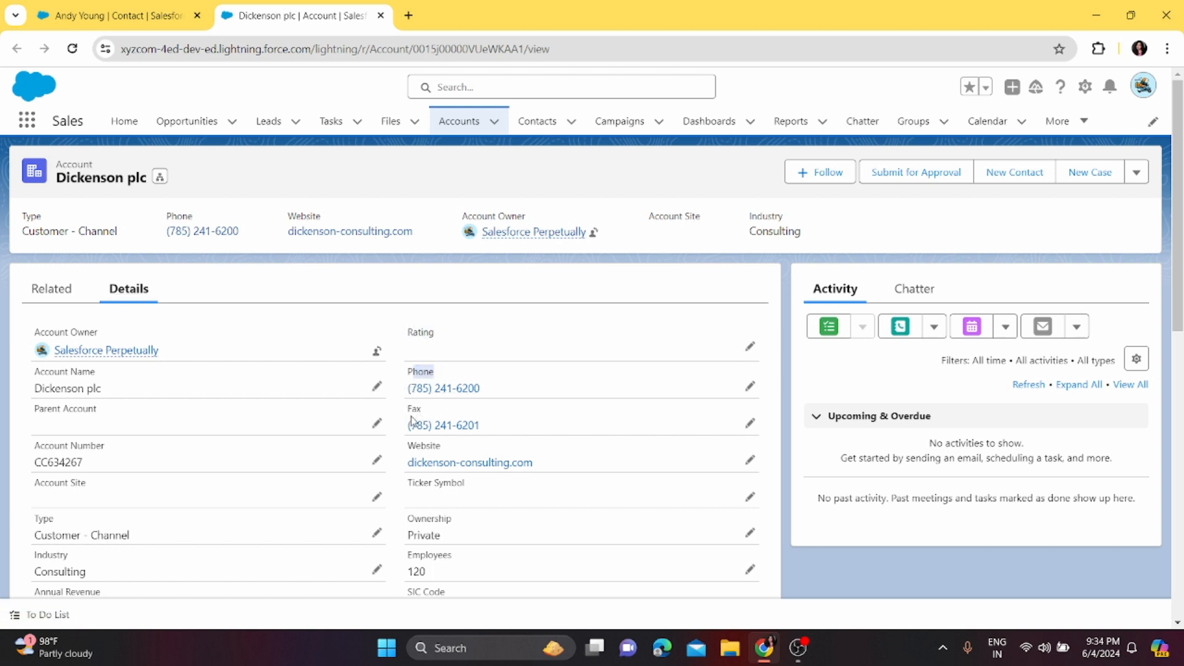
Return to the contact record, open its page for editing in Lightning App Builder and dismiss the walkthrough tip.
click(159, 24)
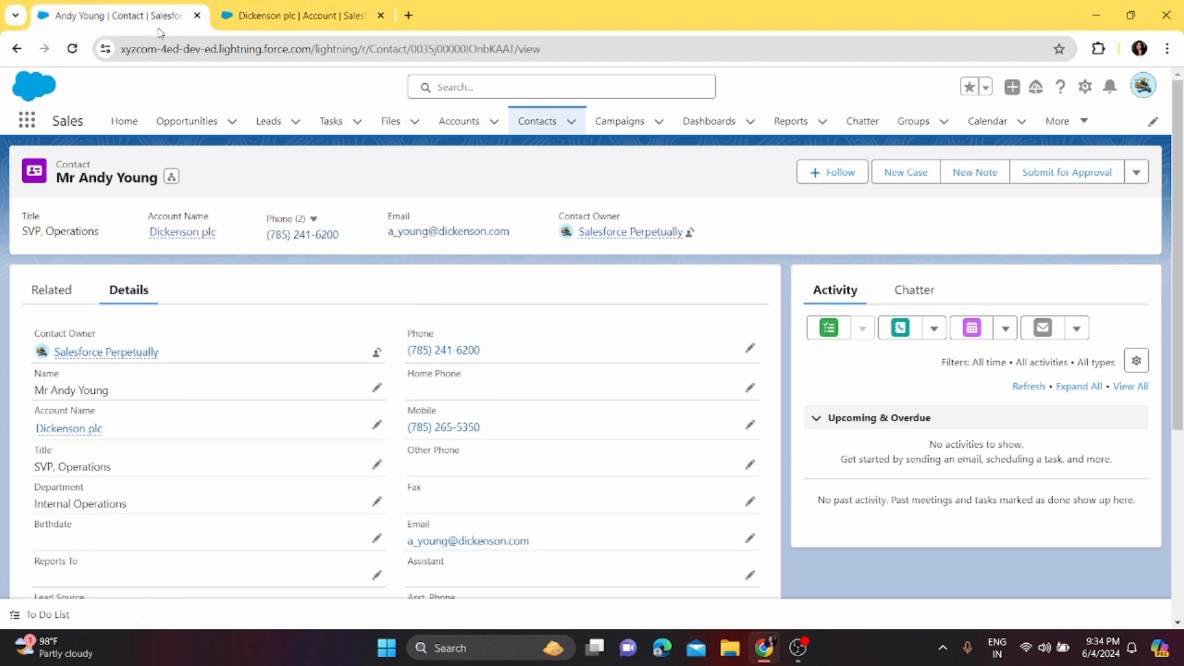
click(1085, 88)
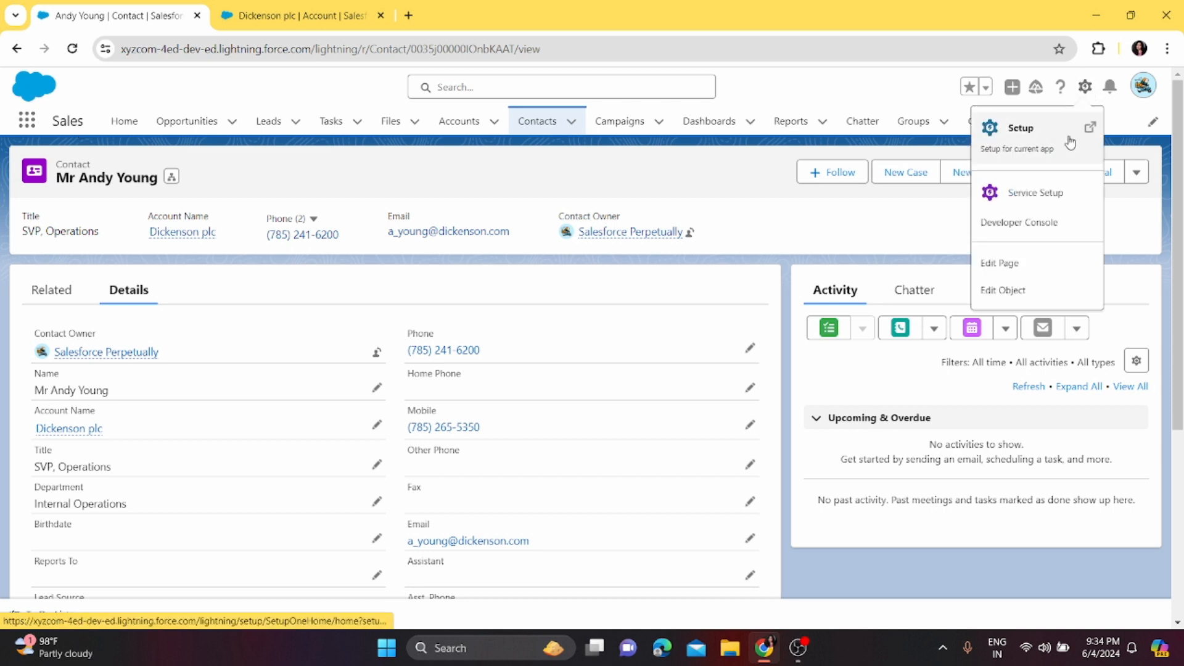
click(1013, 265)
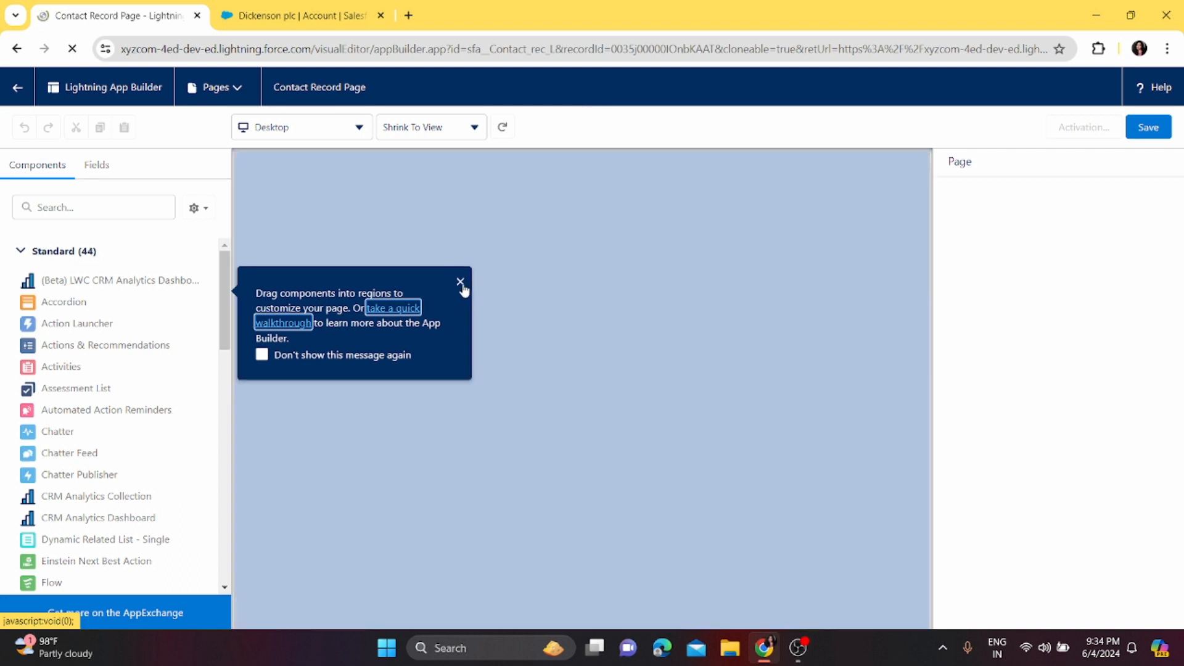
click(461, 283)
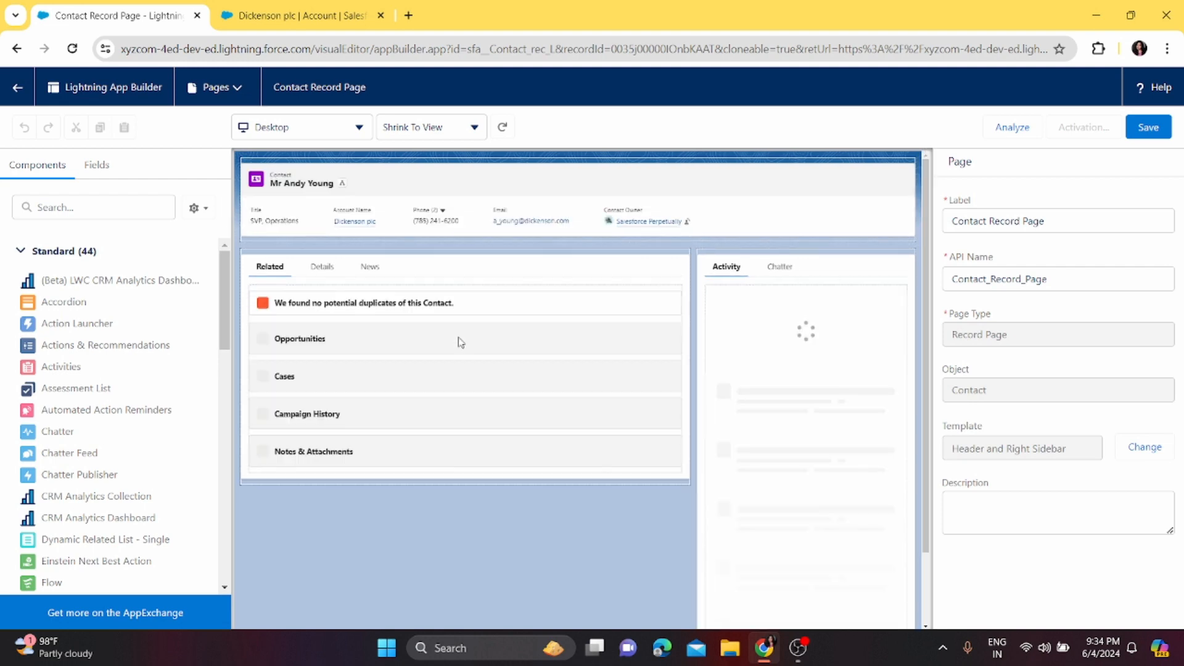
Upgrade the Record Detail component in the page's Details section to Dynamic Forms, using Contact Layout as the source.
click(327, 269)
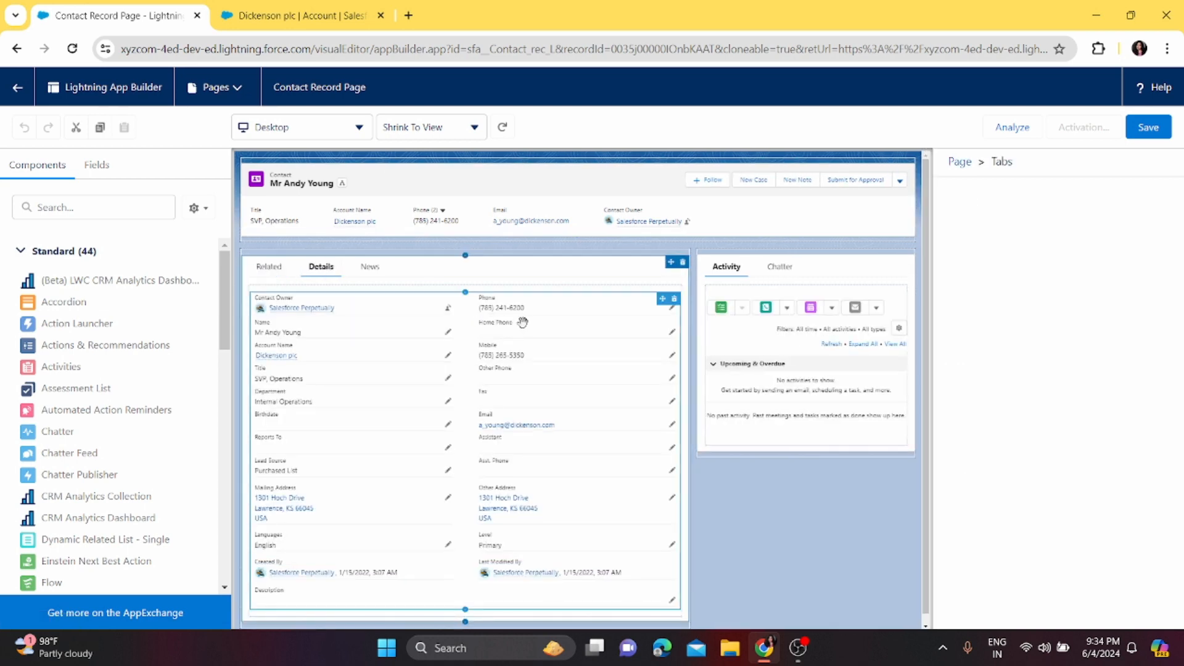
click(522, 323)
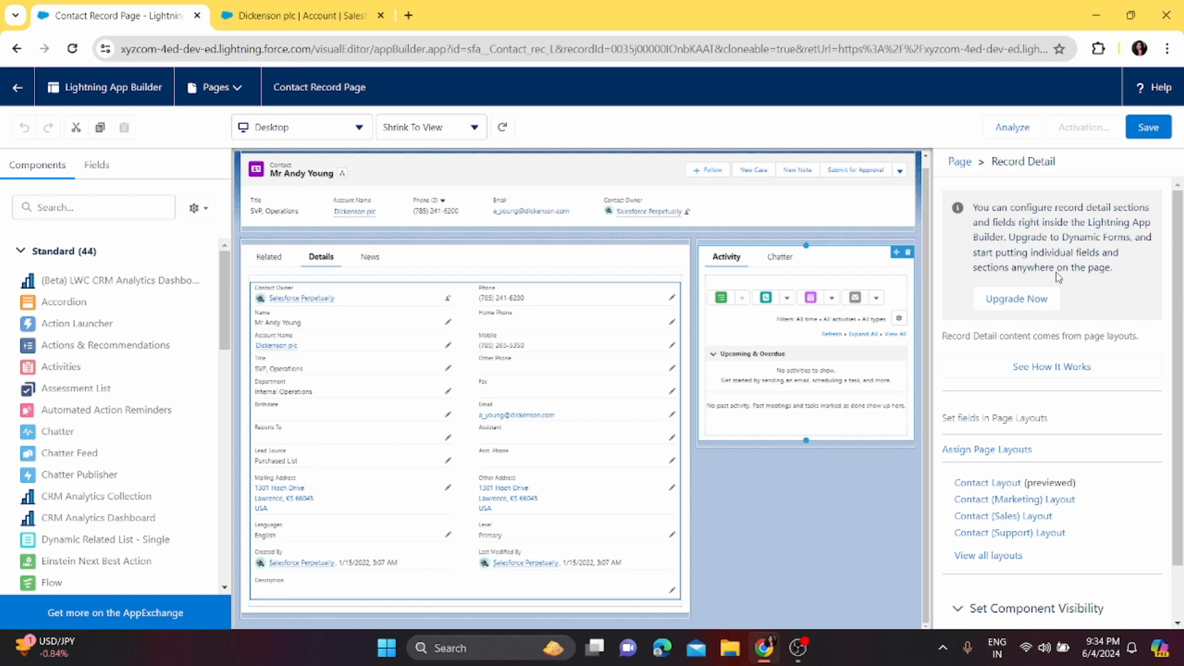
click(1017, 300)
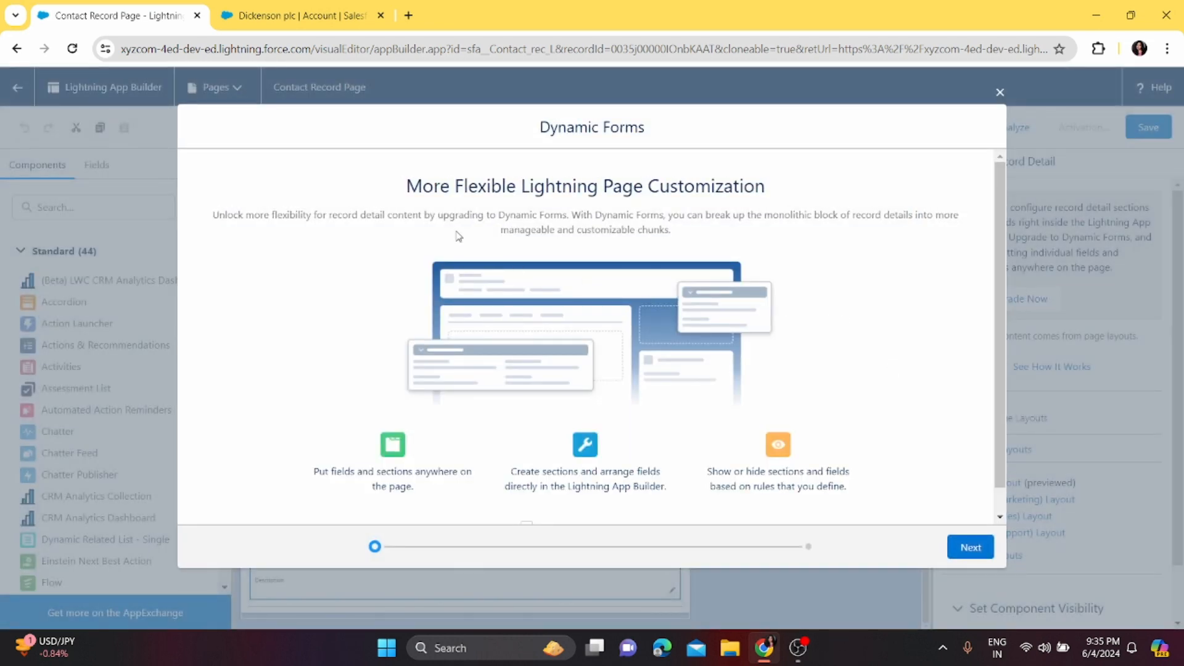
scroll(737, 426, down, 1)
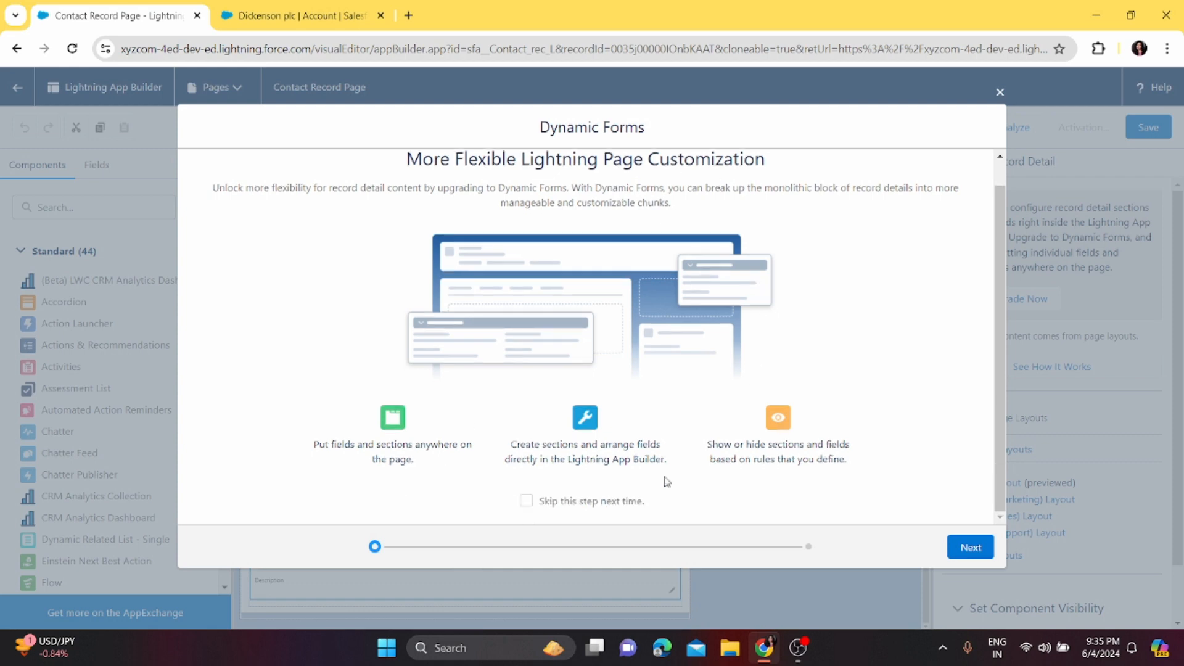
click(973, 548)
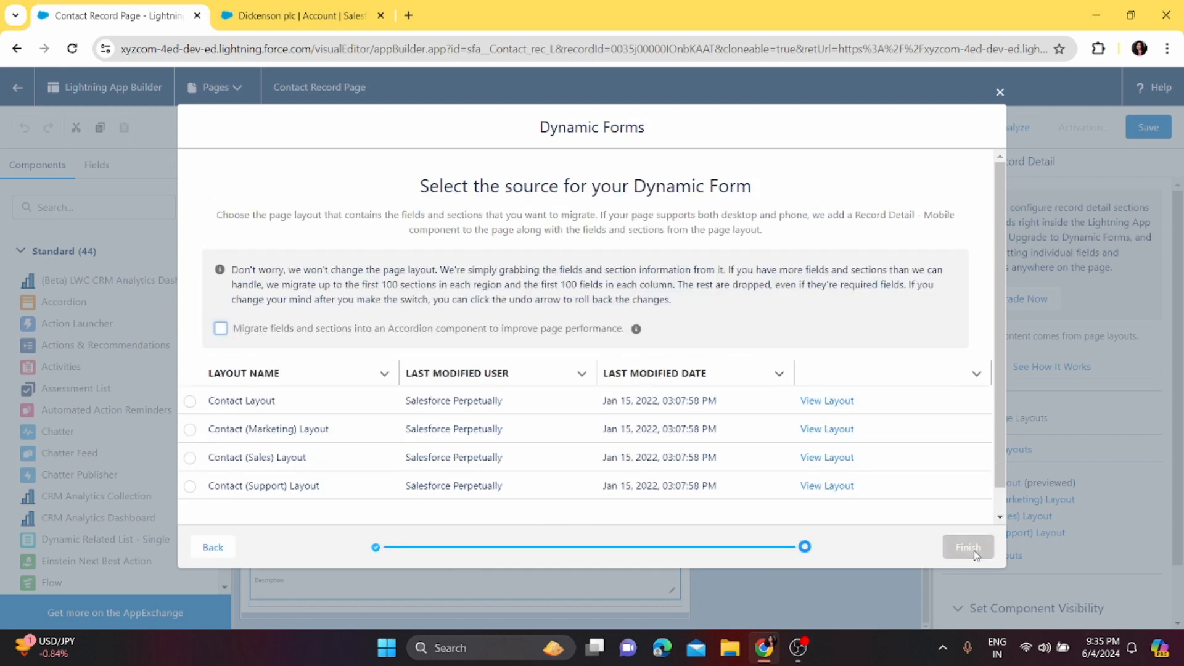
click(190, 402)
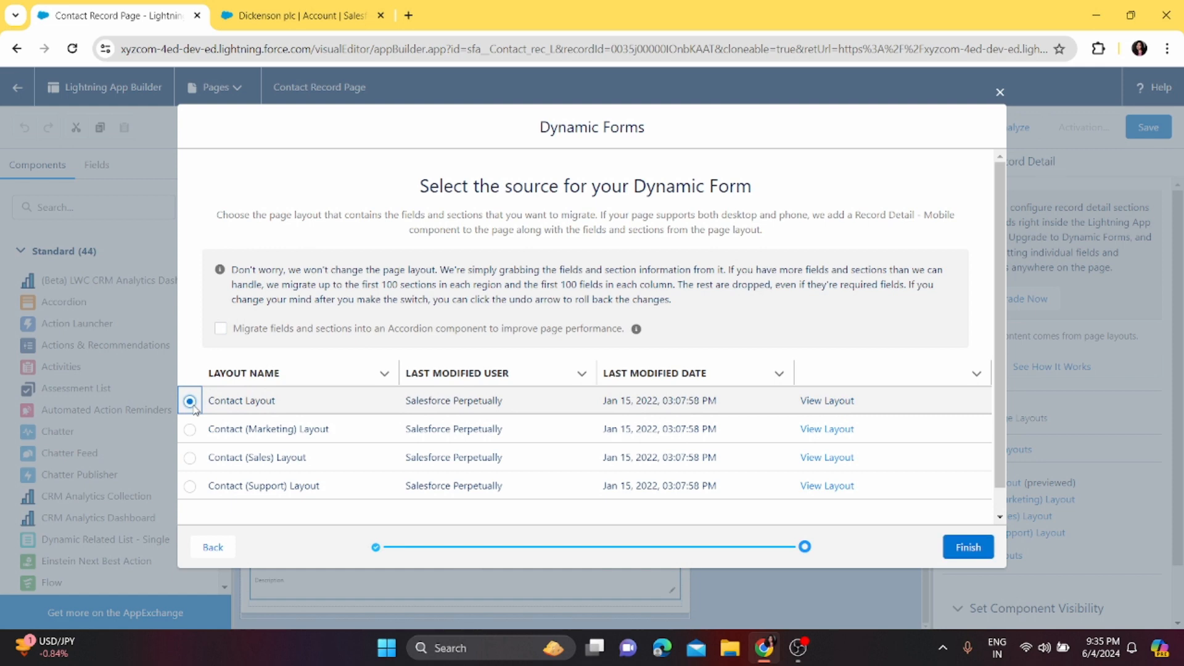
scroll(445, 430, down, 1)
click(968, 548)
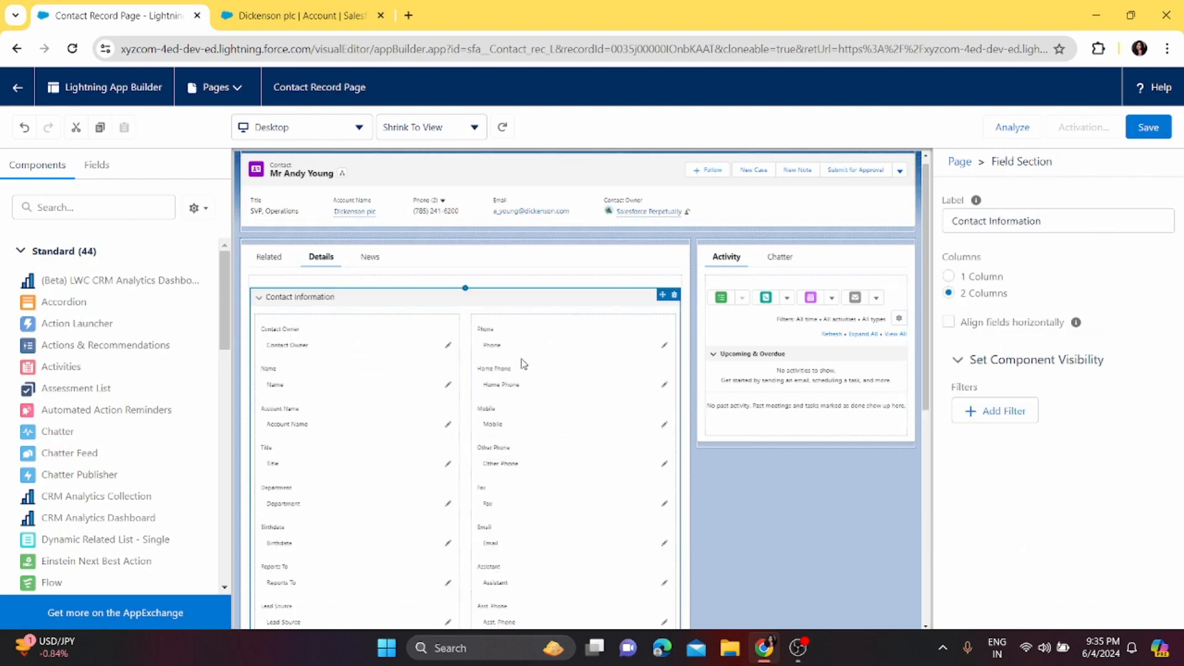
Look through the migrated field sections and inspect the properties of the Contact Owner, Phone and Home Phone fields.
scroll(523, 367, down, 3)
scroll(524, 368, down, 3)
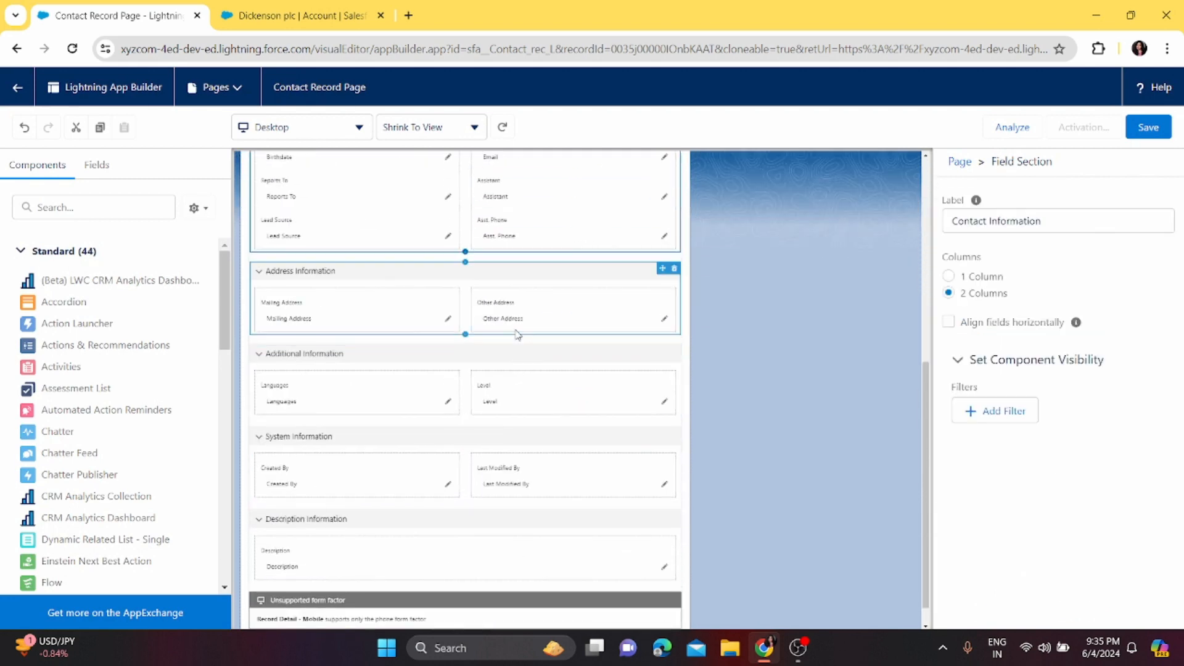
scroll(517, 331, up, 6)
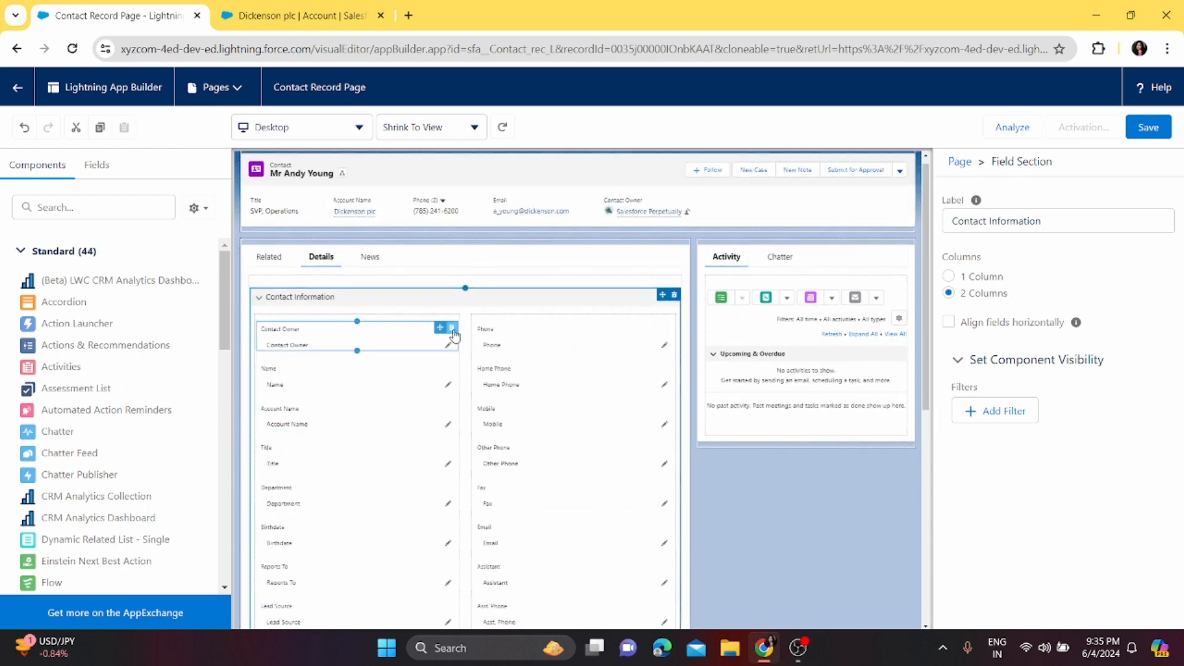
click(390, 338)
click(591, 337)
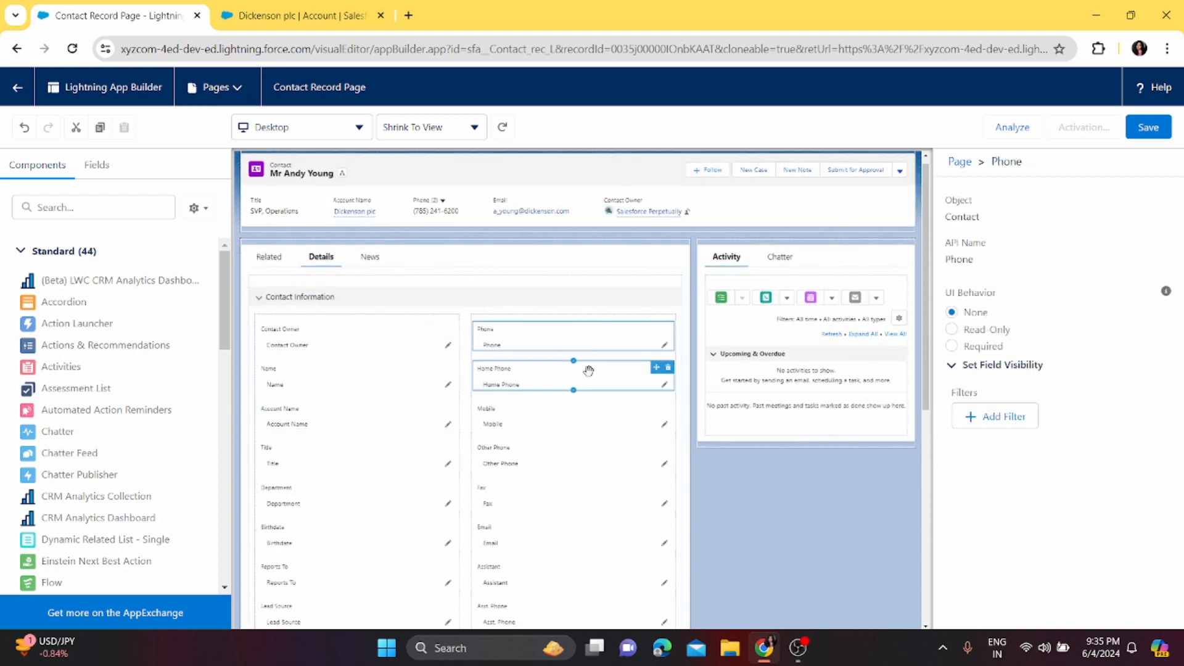
click(576, 372)
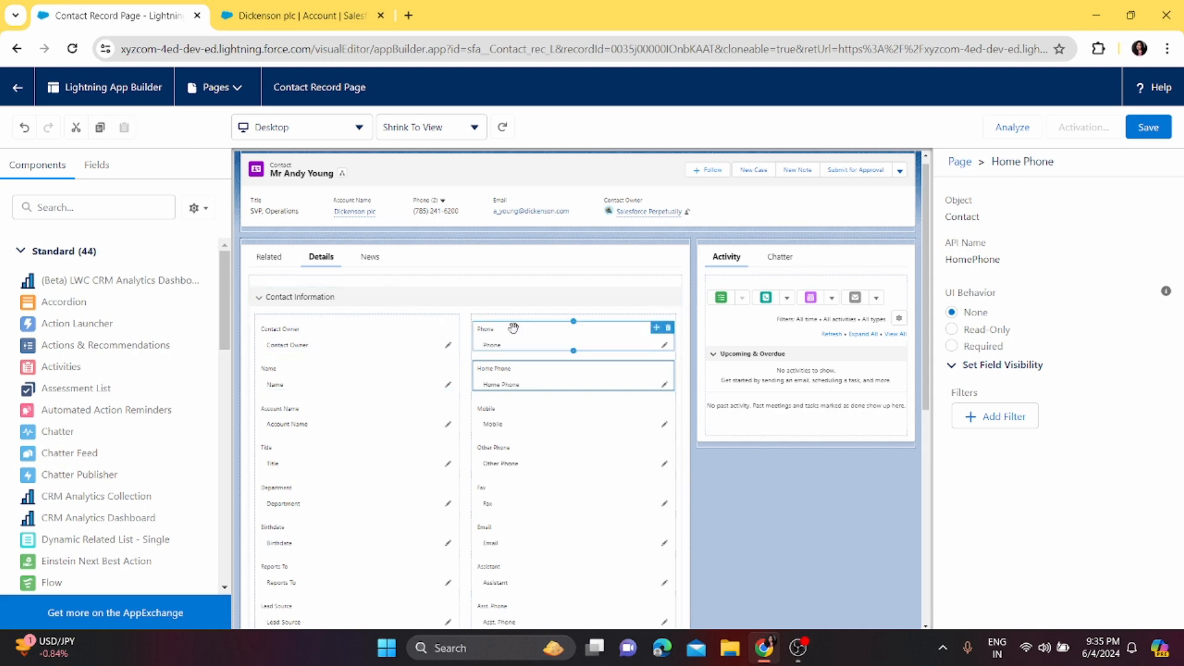
Add the Do Not Call field to the Contact Information section, between Email and Assistant.
scroll(254, 231, down, 2)
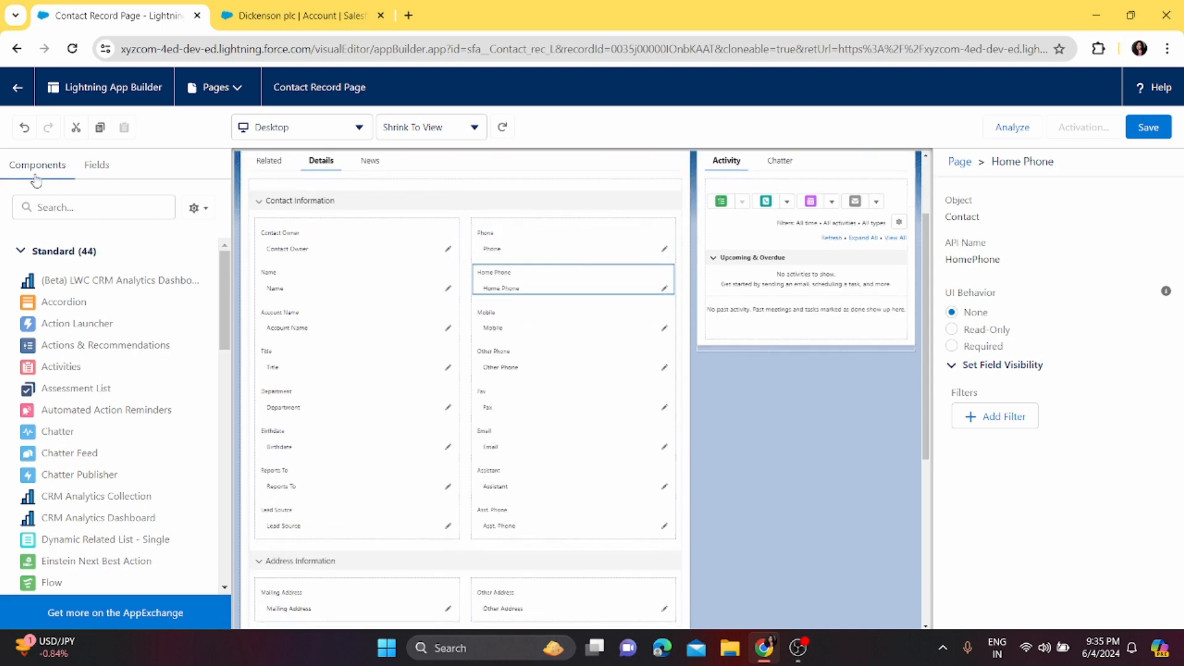
click(89, 174)
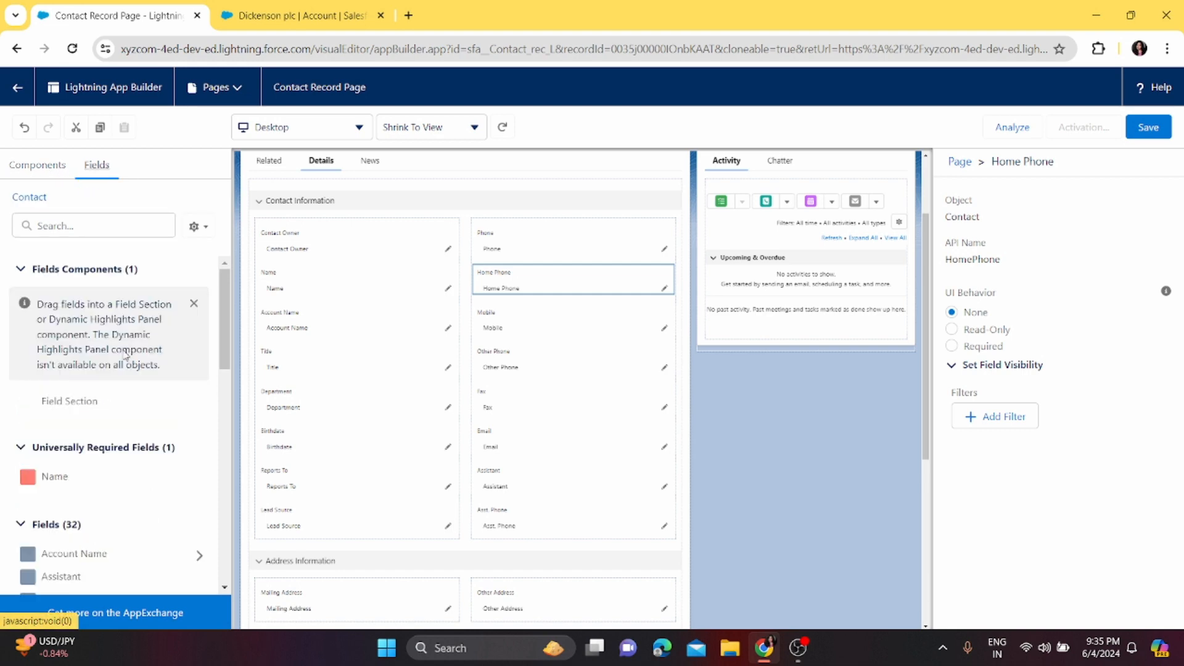
scroll(126, 355, down, 3)
scroll(77, 475, down, 2)
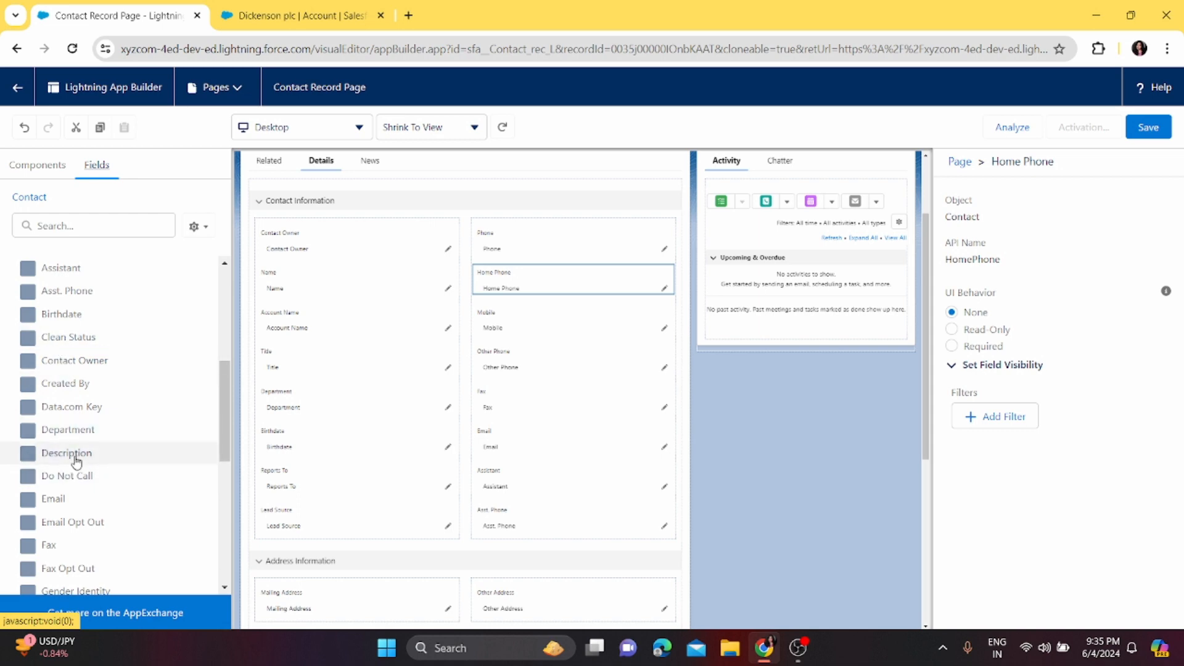
drag(79, 476, 487, 442)
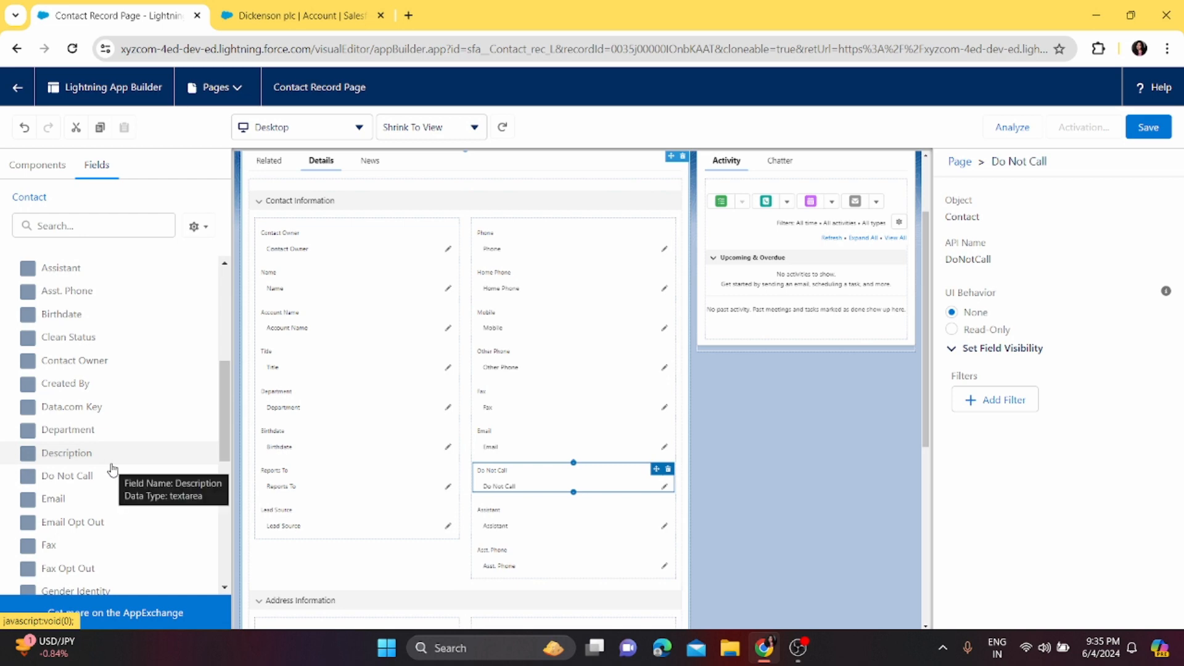
Look through the available Contact fields and check how the related Account Name field is offered.
scroll(112, 471, up, 5)
scroll(112, 469, down, 3)
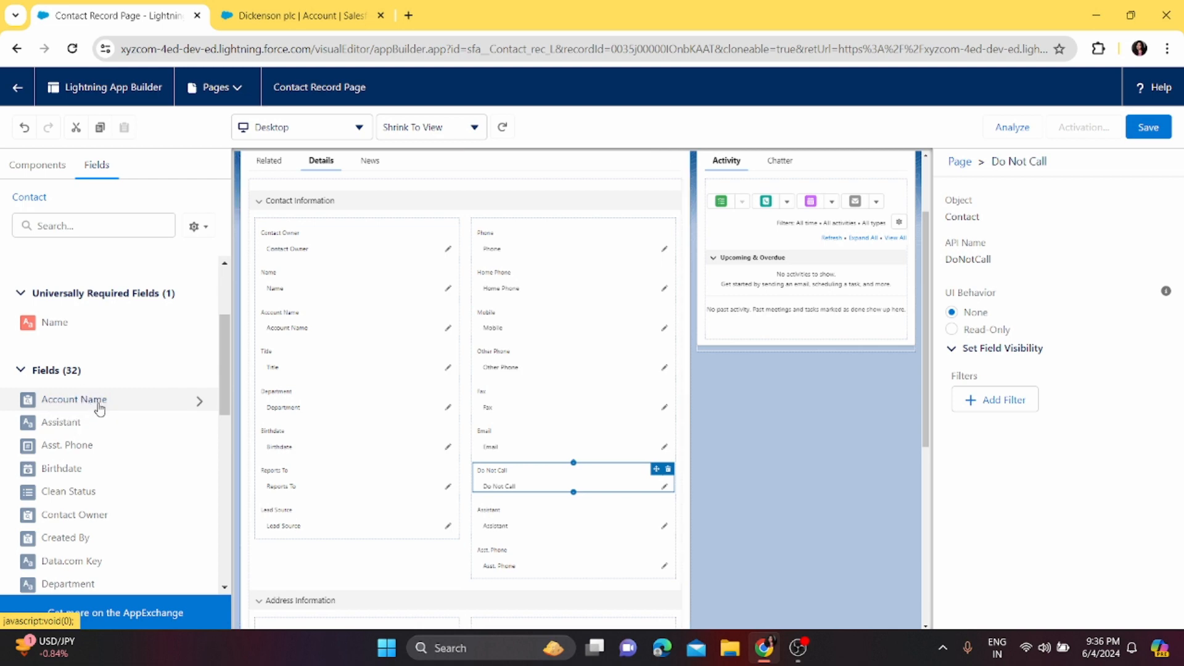
scroll(97, 409, down, 7)
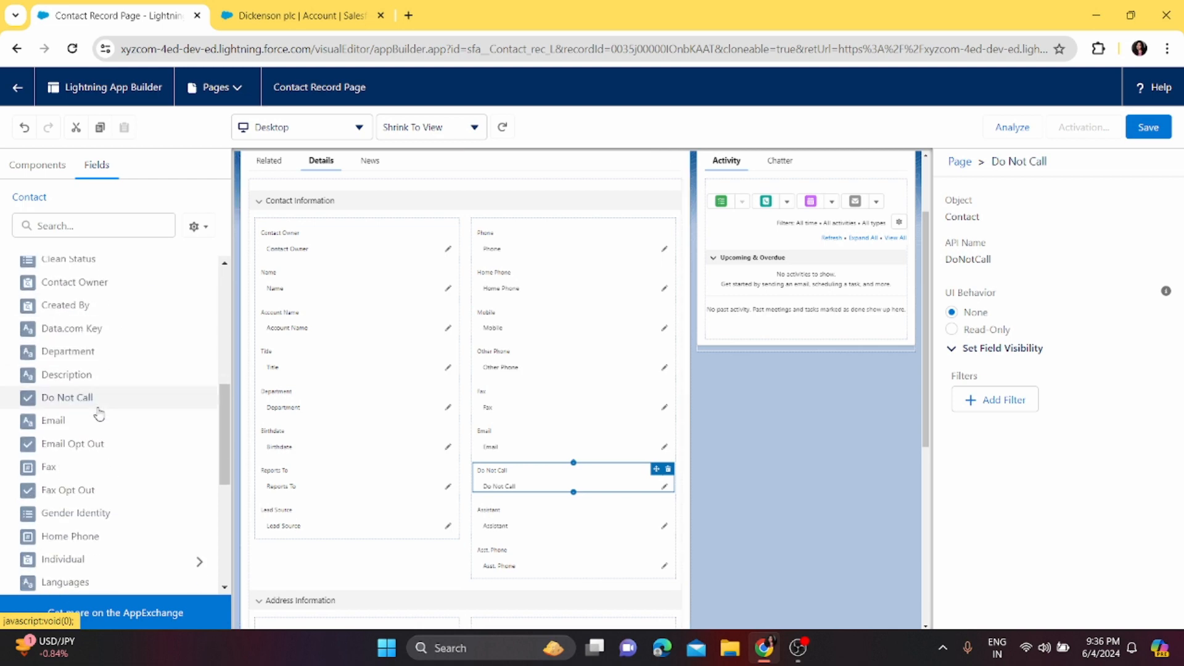
scroll(68, 412, down, 3)
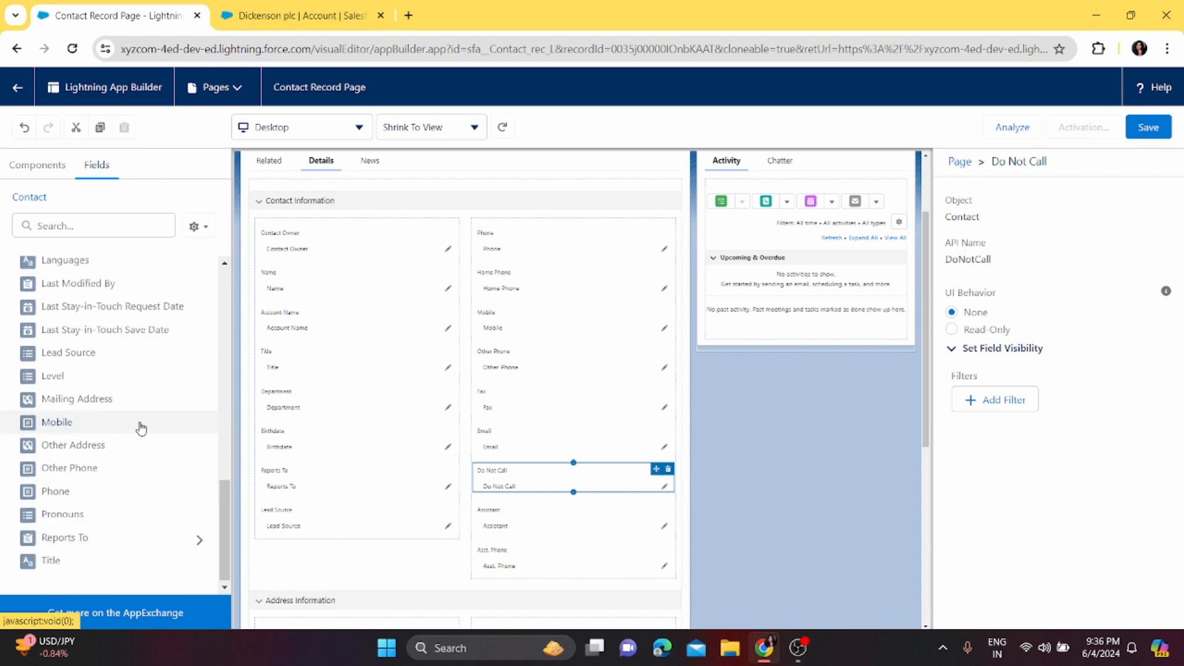
scroll(138, 428, up, 10)
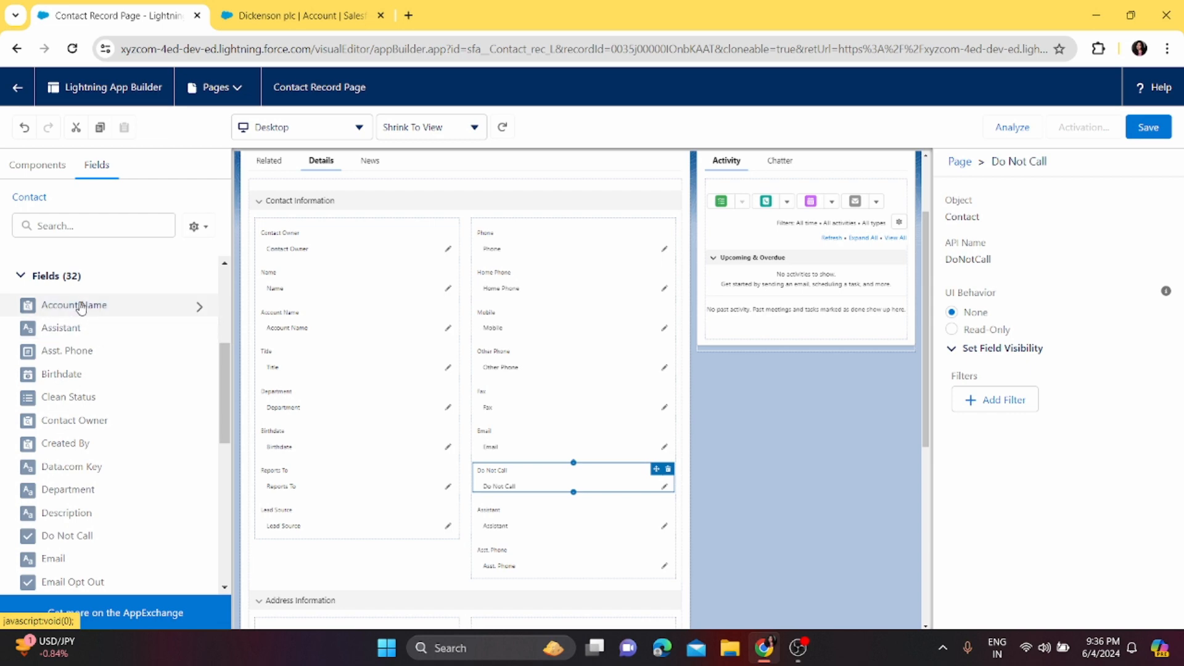
click(82, 306)
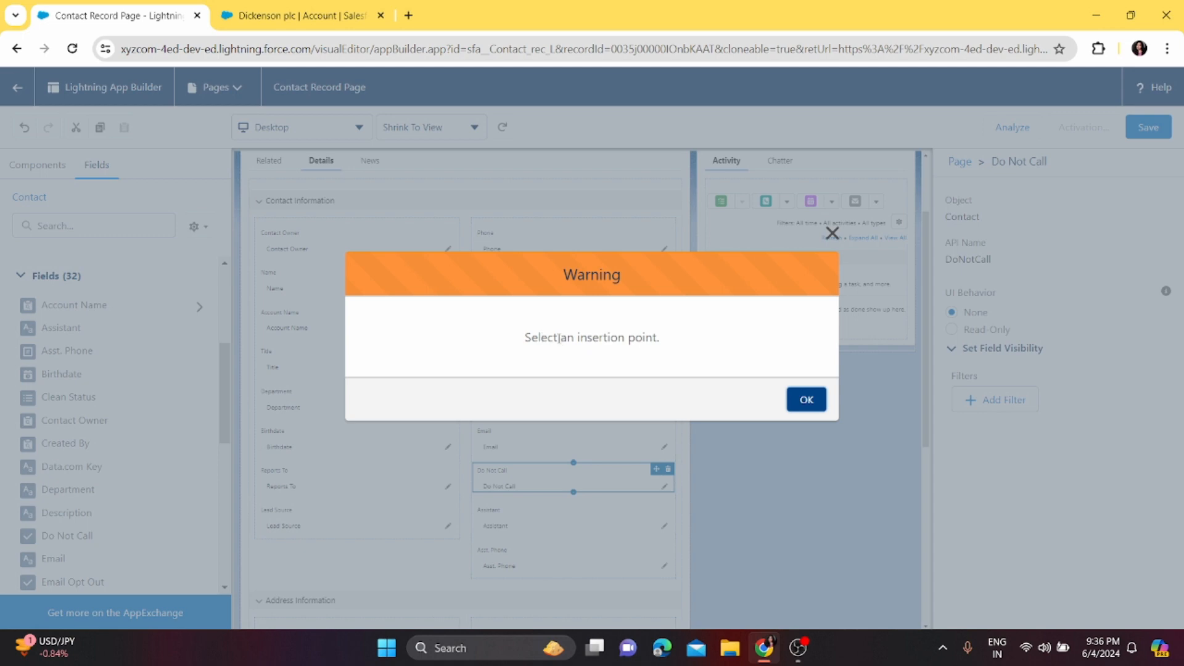
click(808, 406)
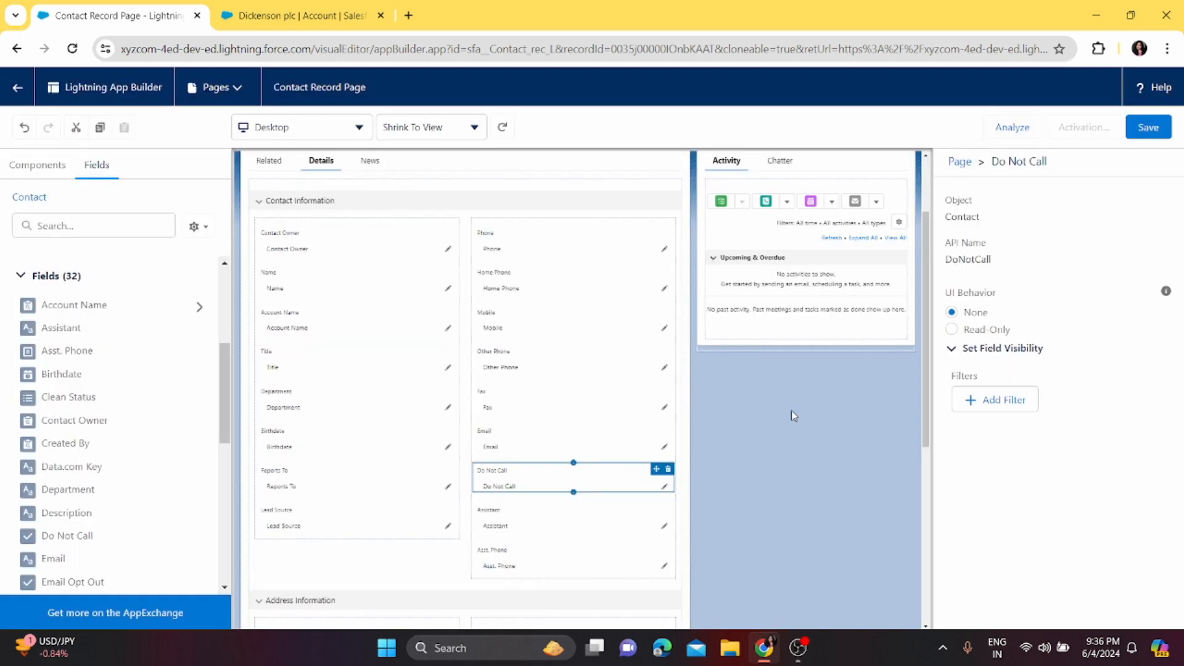
From the related Account Name fields, add Rating and Phone below Lead Source and SLA below Asst. Phone in Contact Information.
click(199, 308)
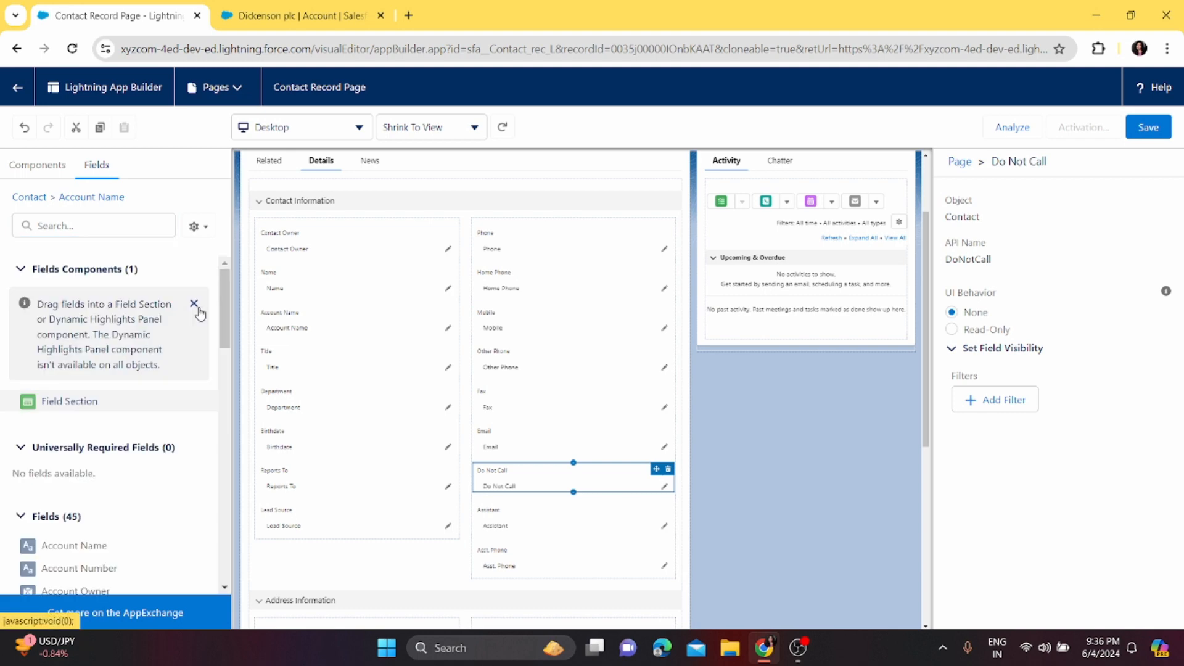
scroll(165, 464, down, 3)
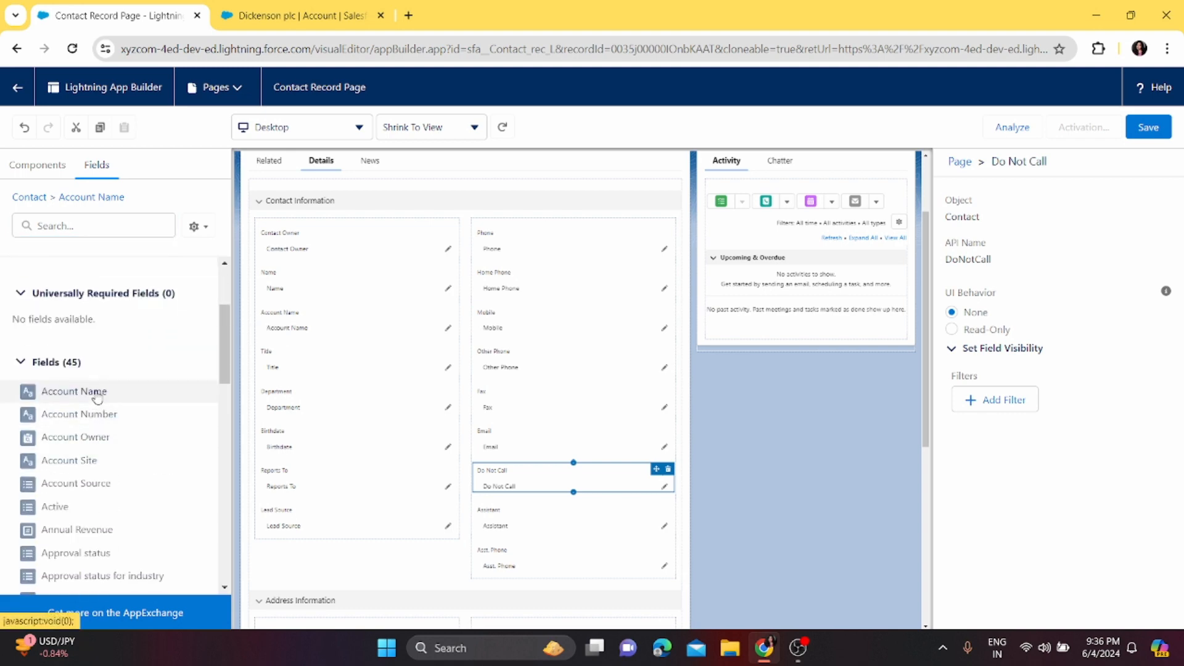
scroll(90, 370, down, 3)
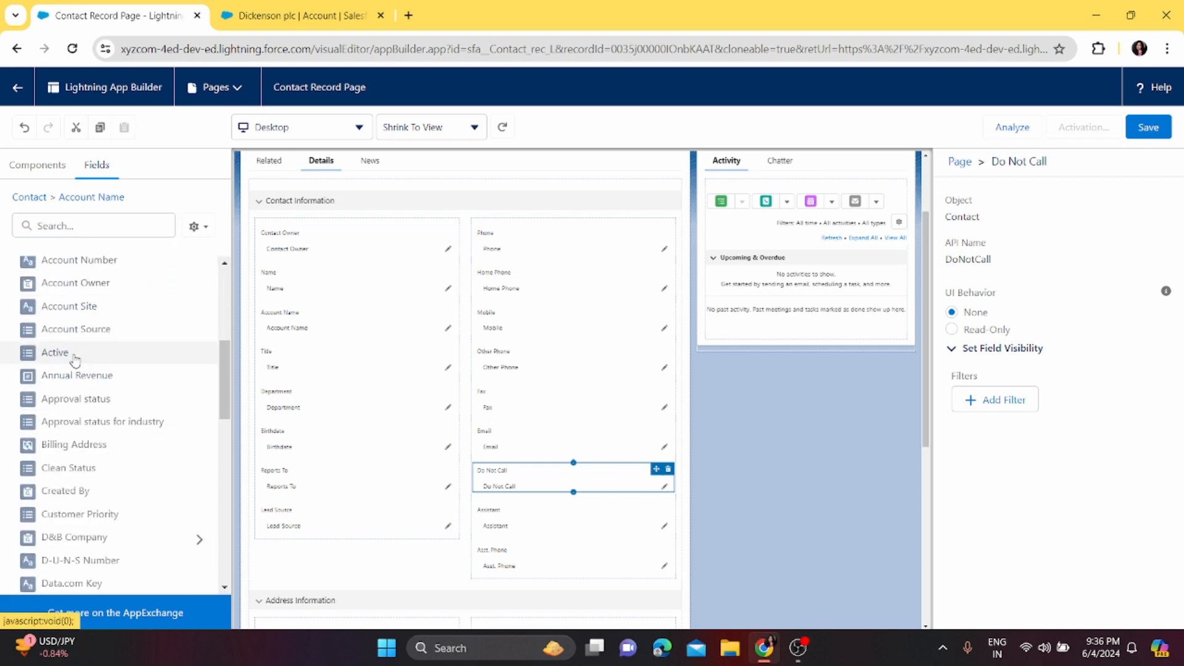
scroll(123, 520, down, 5)
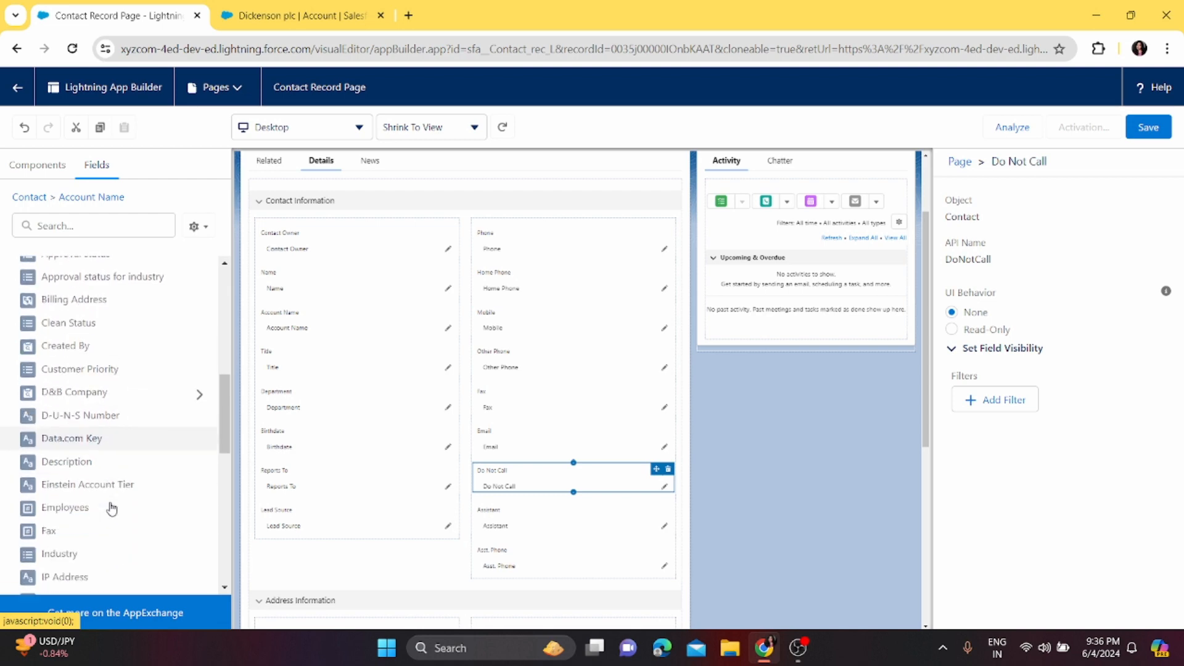
scroll(106, 515, down, 5)
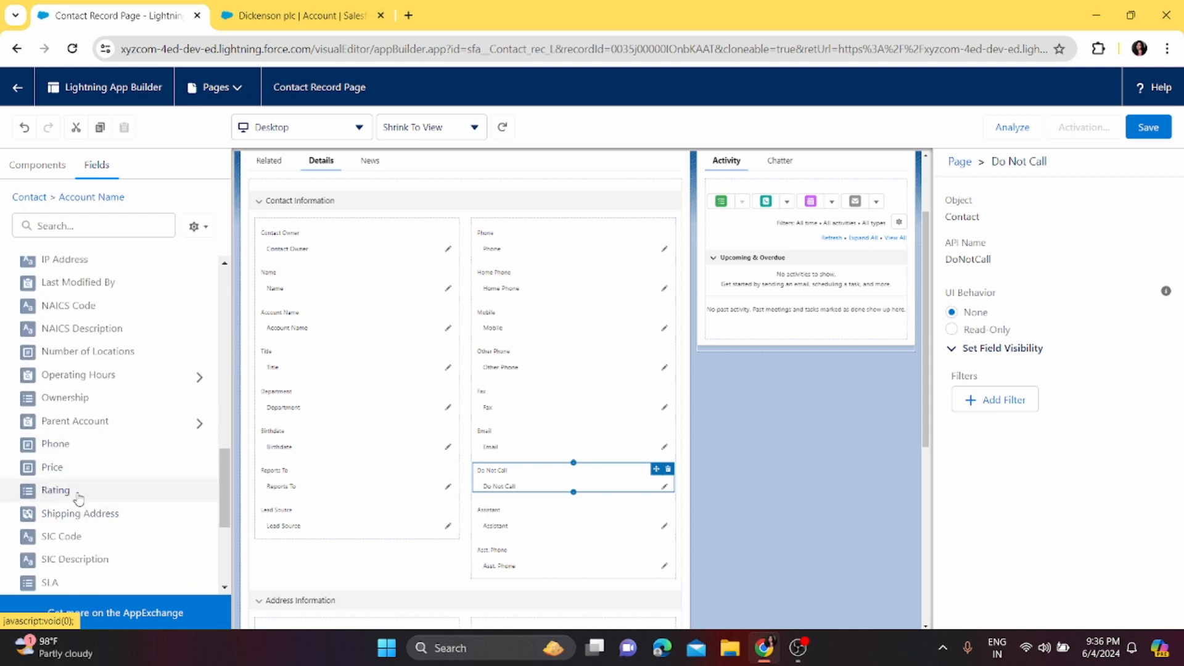
drag(79, 497, 259, 550)
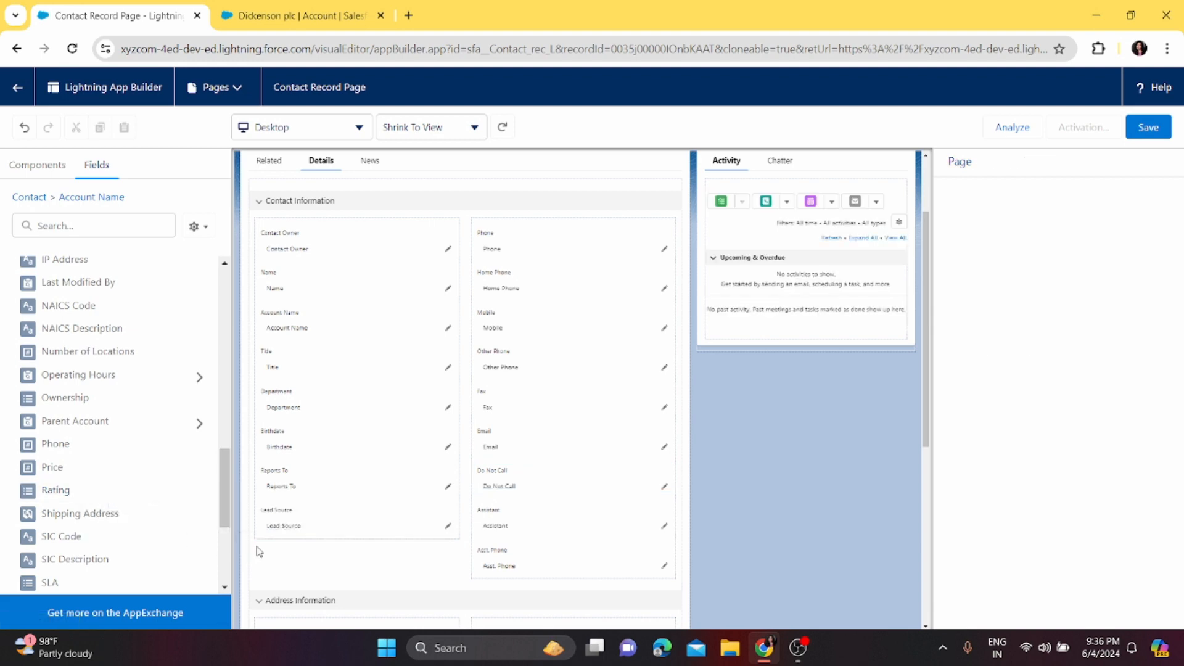
drag(67, 490, 327, 521)
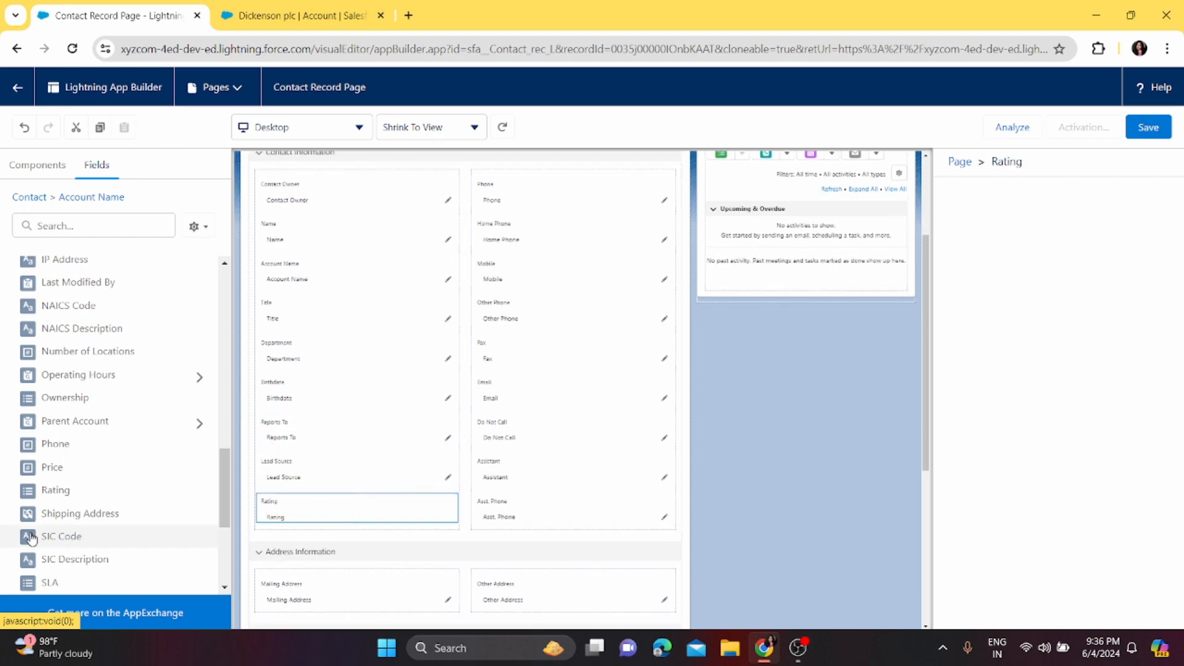
drag(31, 581, 498, 528)
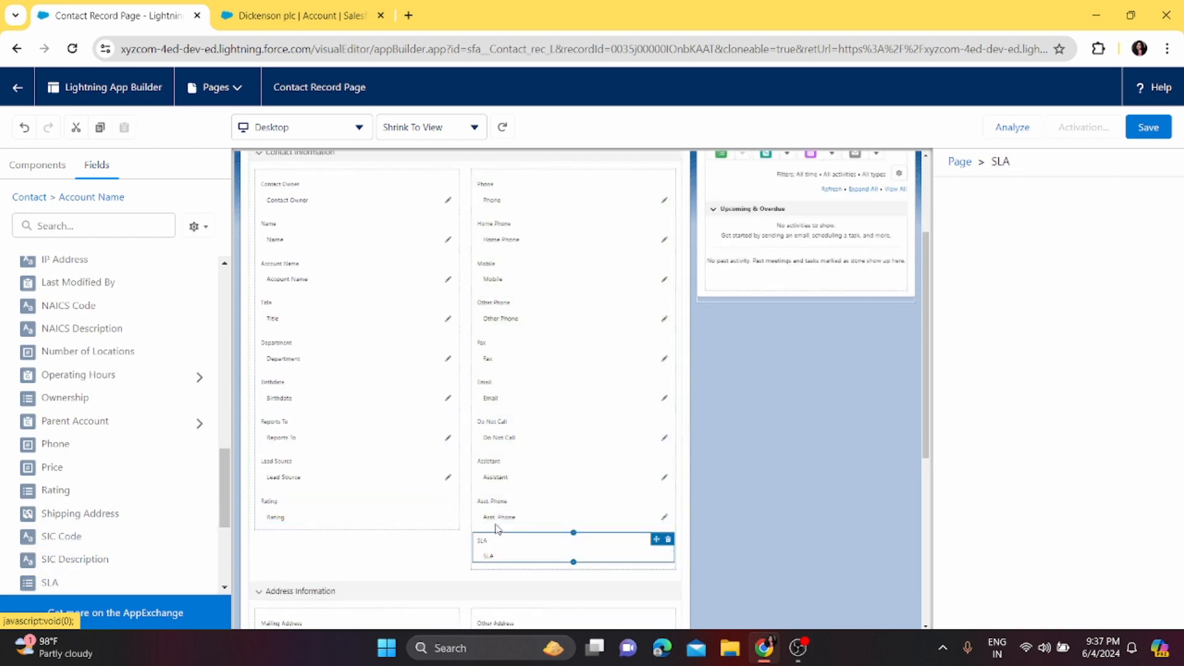
drag(58, 445, 294, 532)
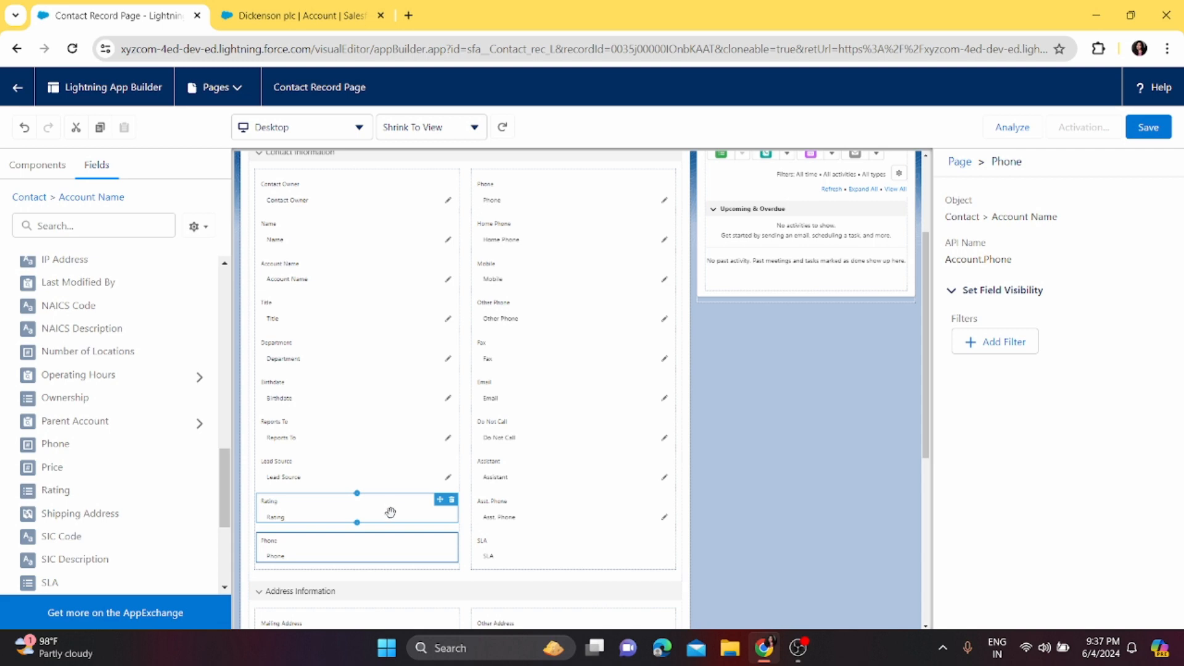
Compare the properties of the contact's Lead Source field with those of the account's Rating field.
click(390, 473)
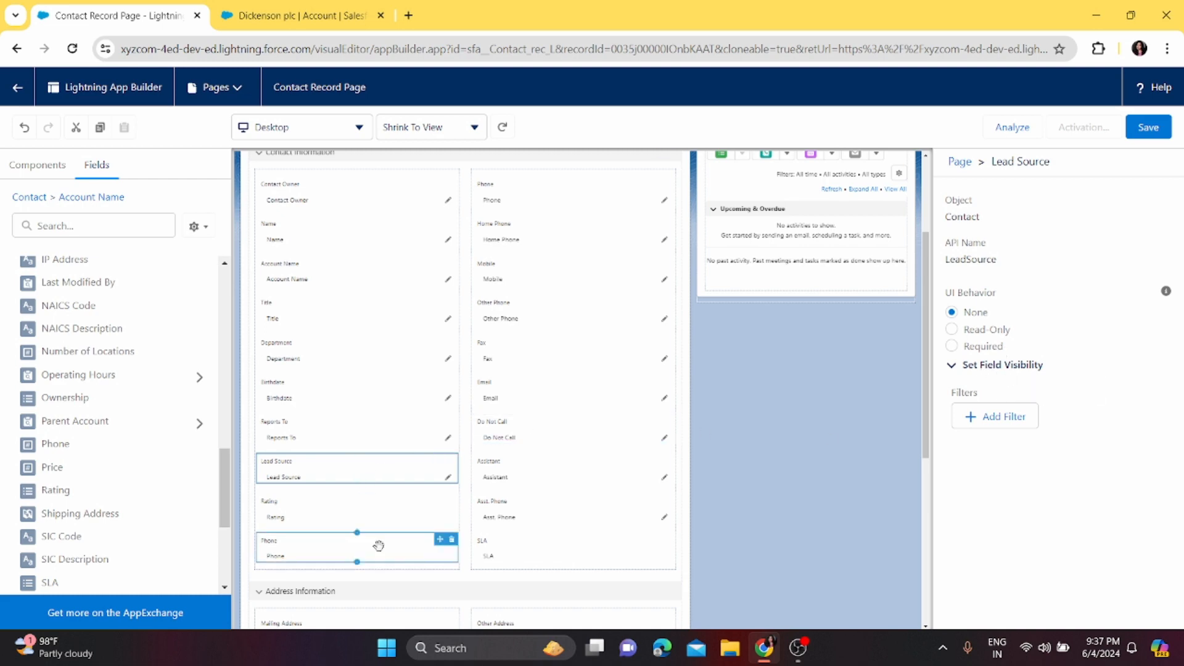
click(381, 515)
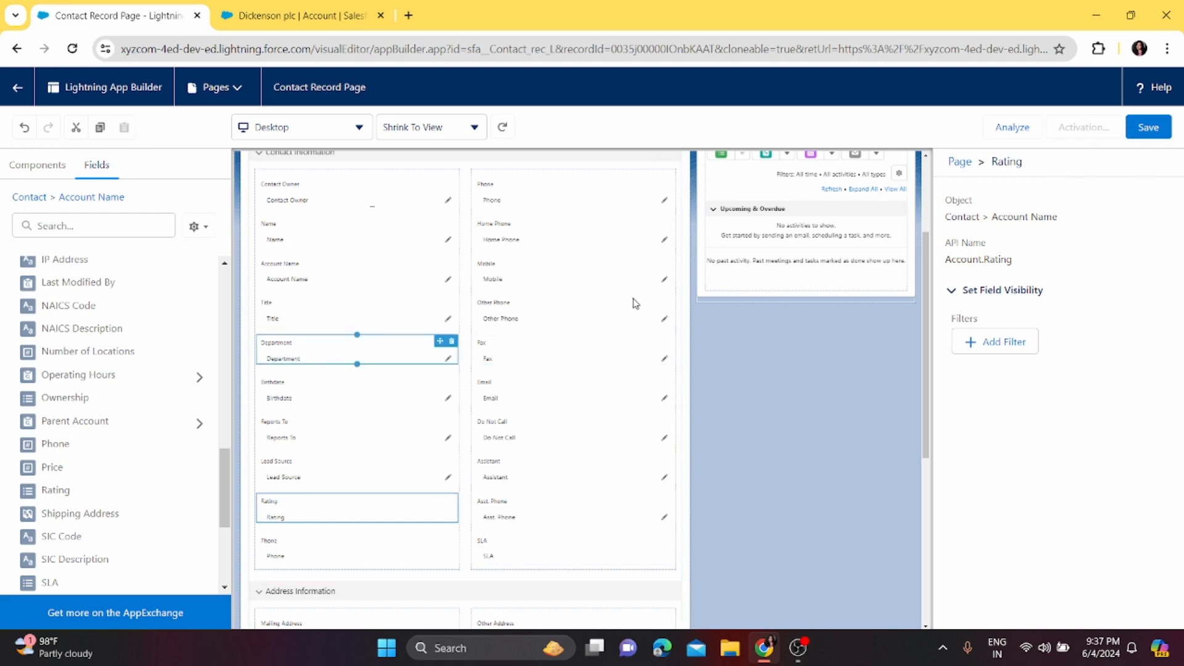
Save the Contact Record Page and activate it as the org default for desktop and phone.
click(1154, 128)
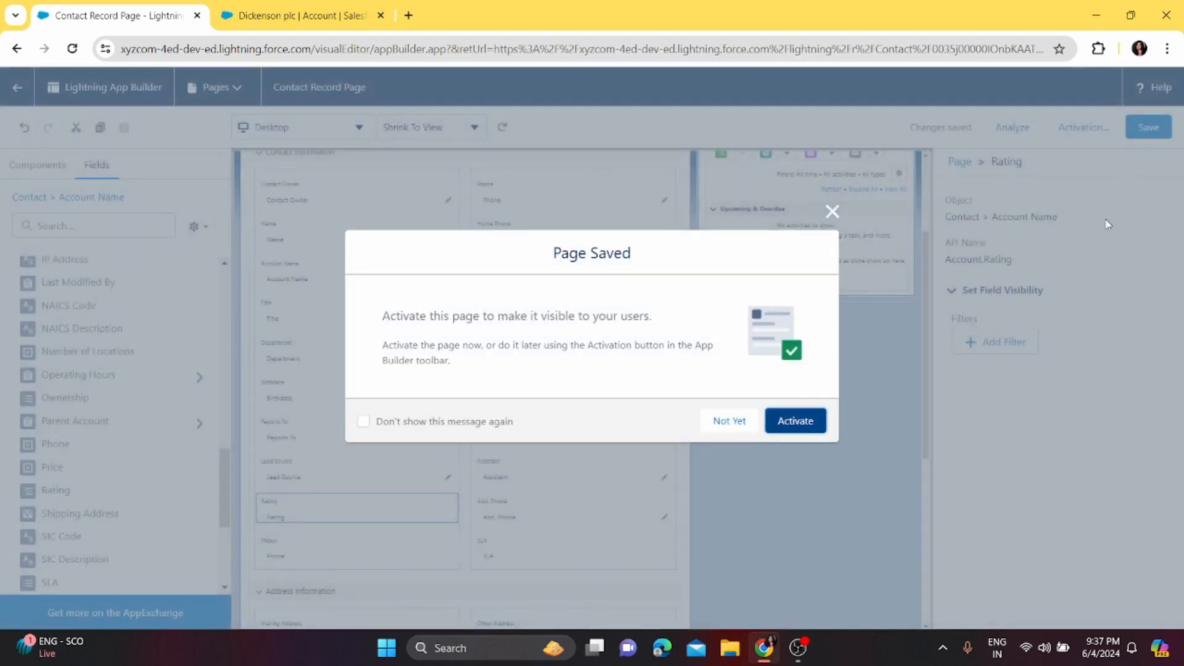
click(795, 422)
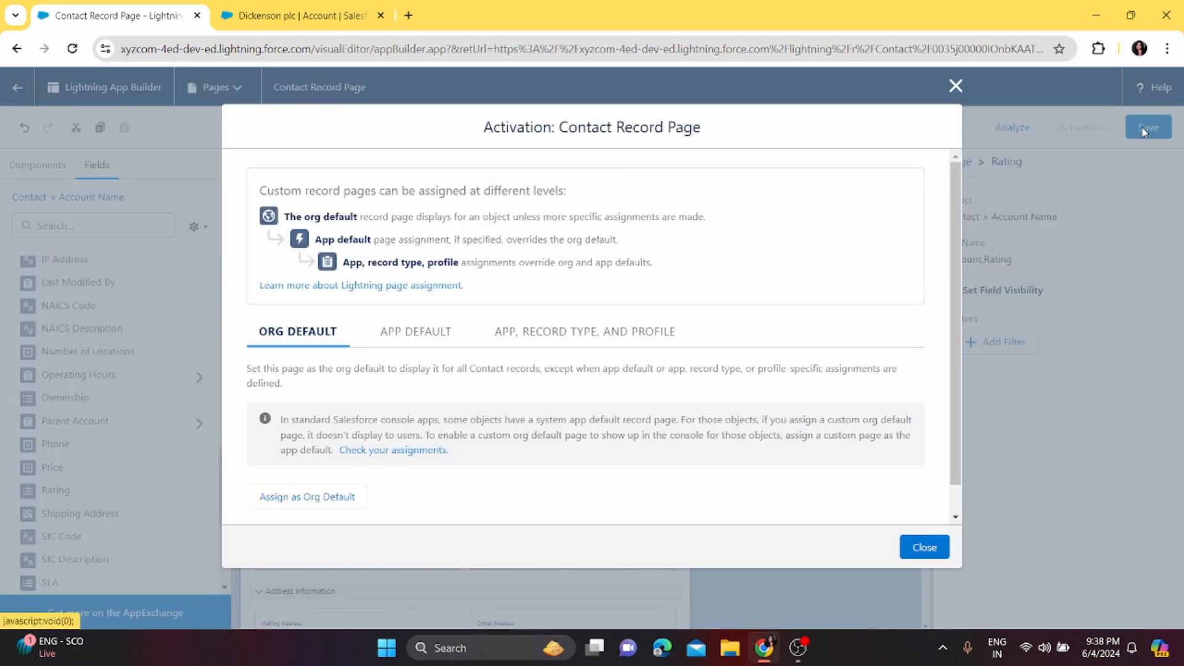
click(326, 497)
click(405, 377)
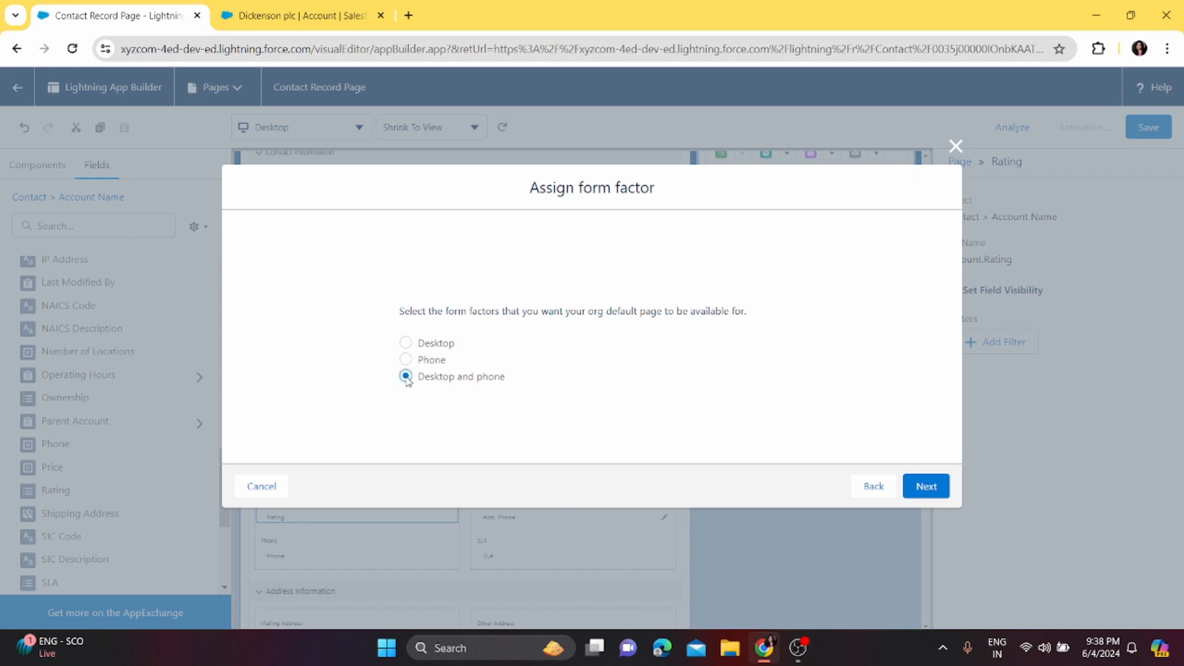
click(913, 482)
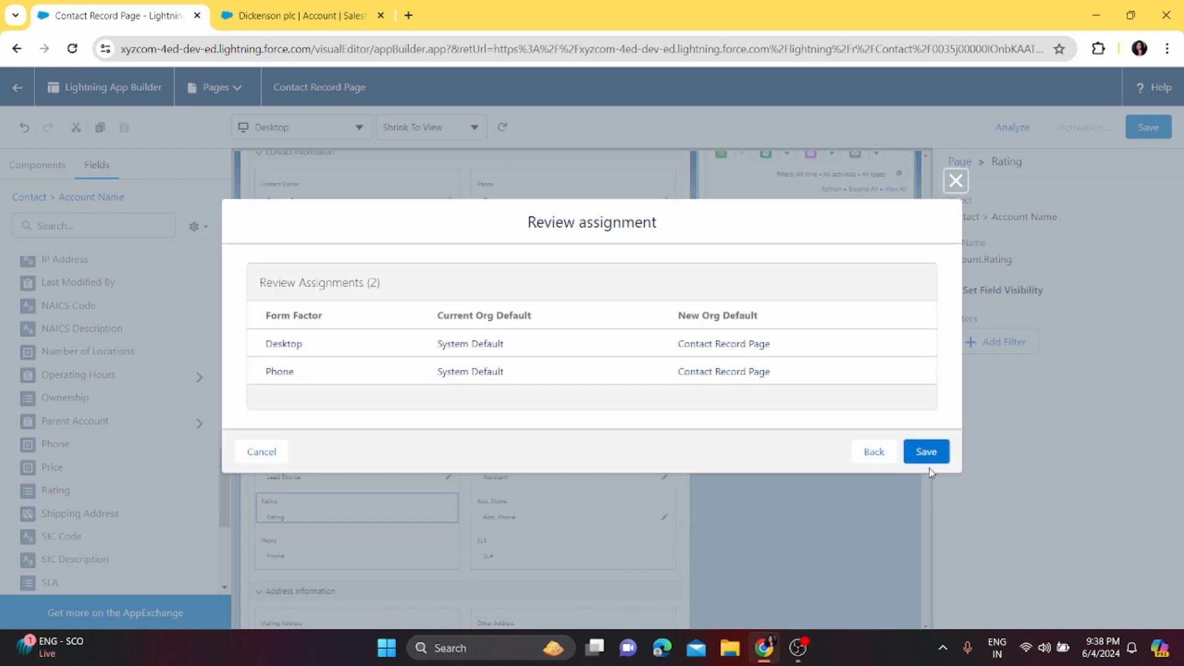
click(929, 459)
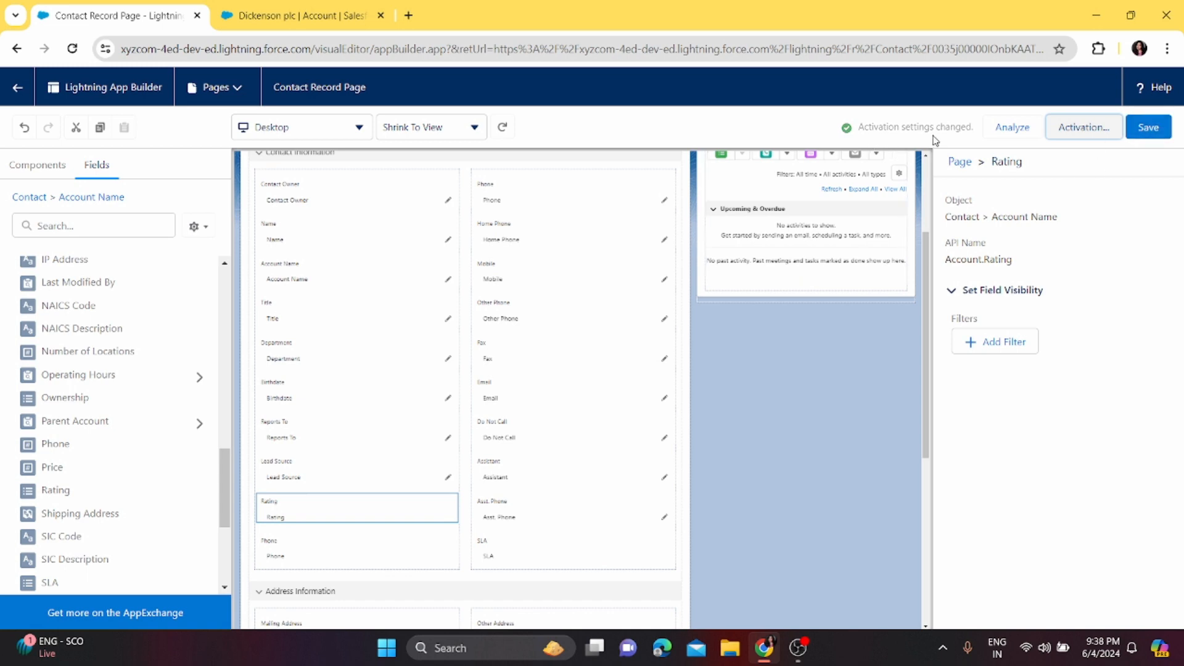
click(1161, 129)
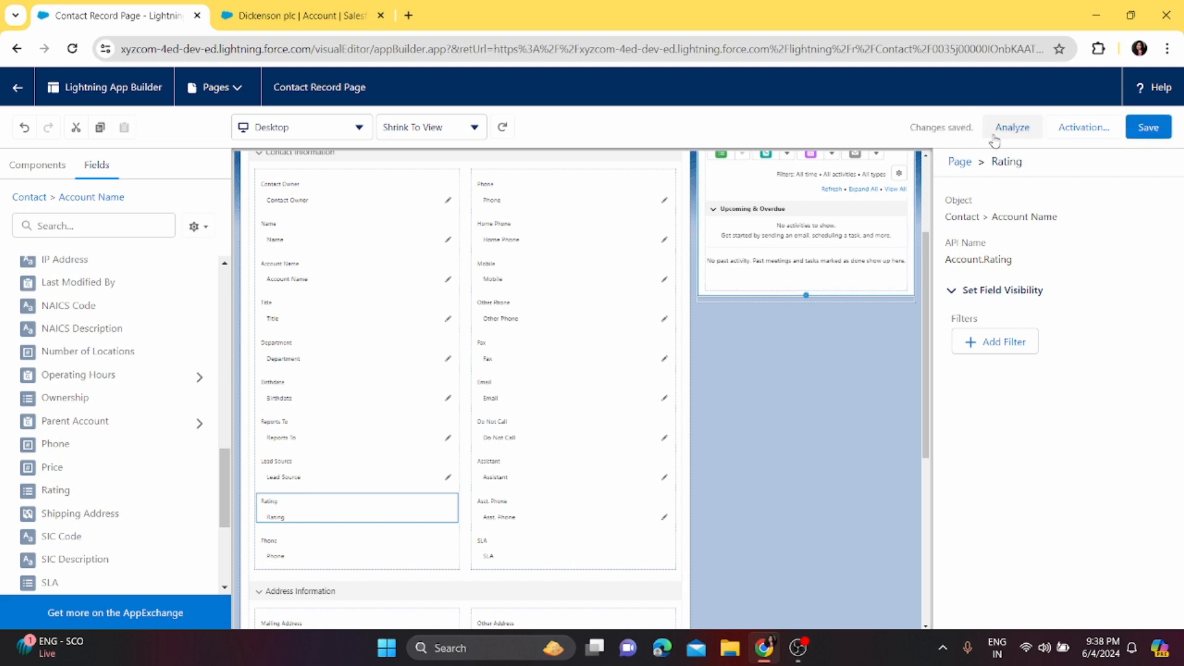
Return to the contact record and check the added Rating, Phone and SLA fields in its details.
click(20, 97)
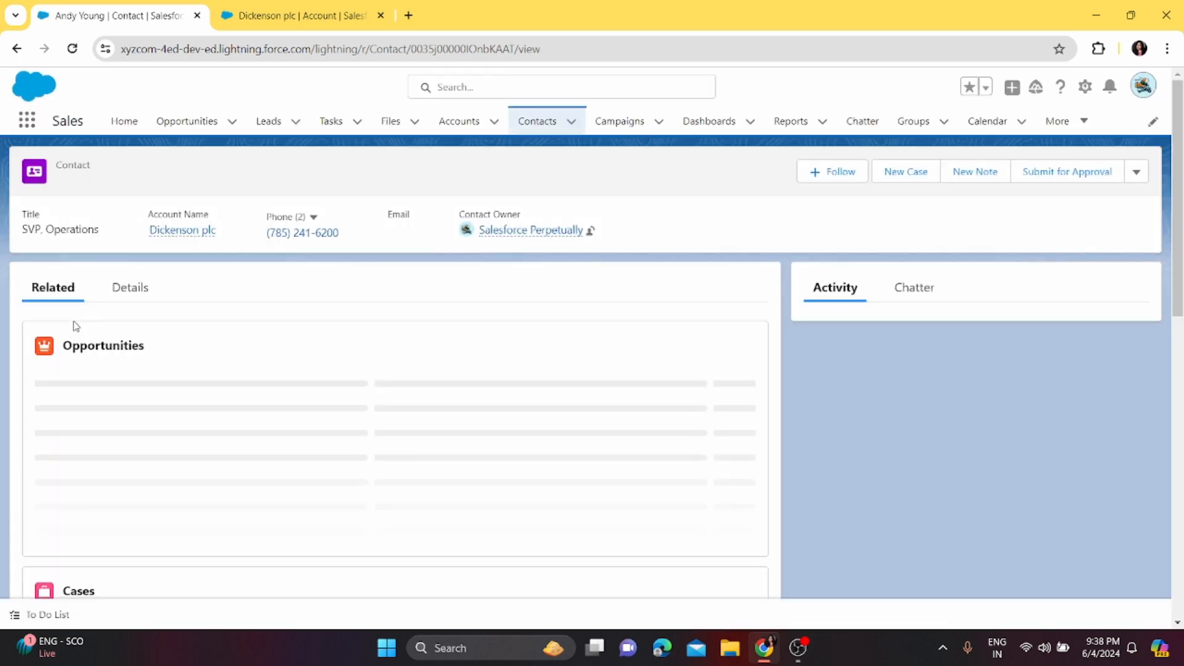
click(124, 301)
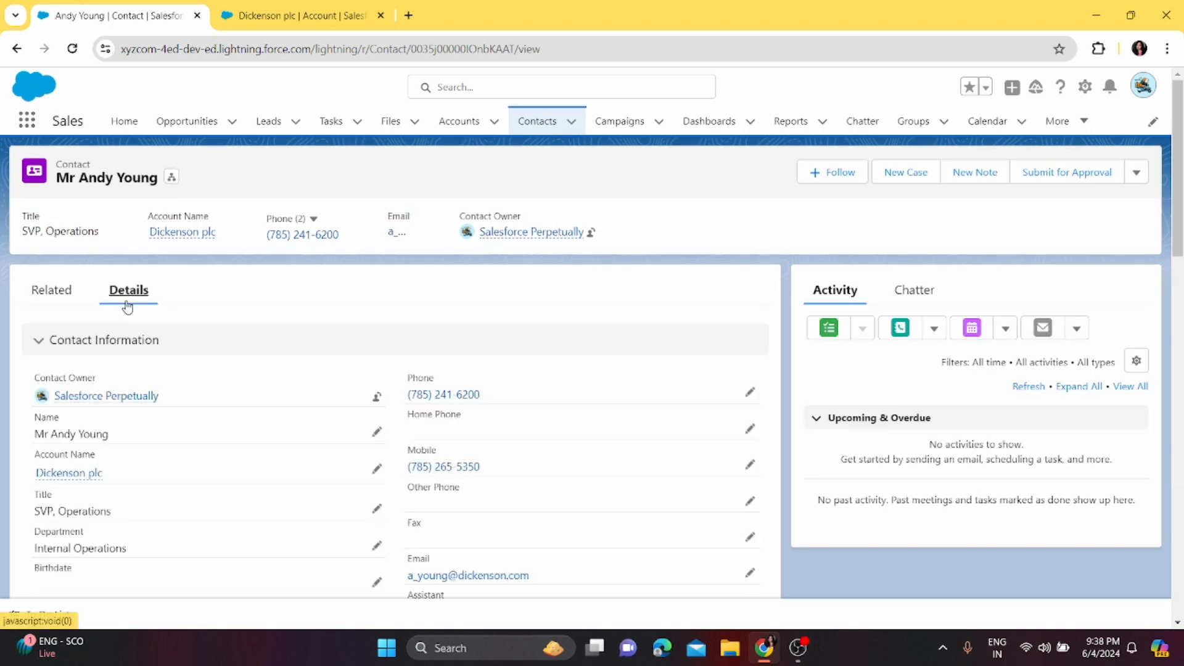
scroll(266, 455, down, 3)
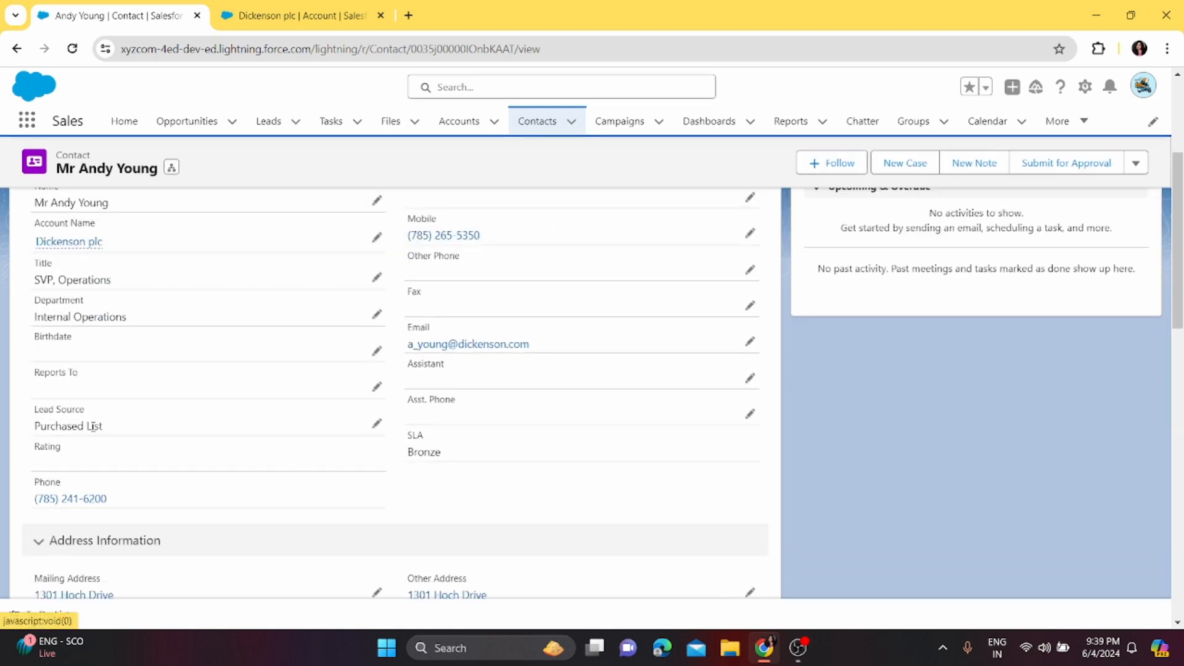
Open the contact's Lead Source for inline editing, check whether the account's Rating and Phone can be edited, and cancel.
drag(83, 410, 14, 413)
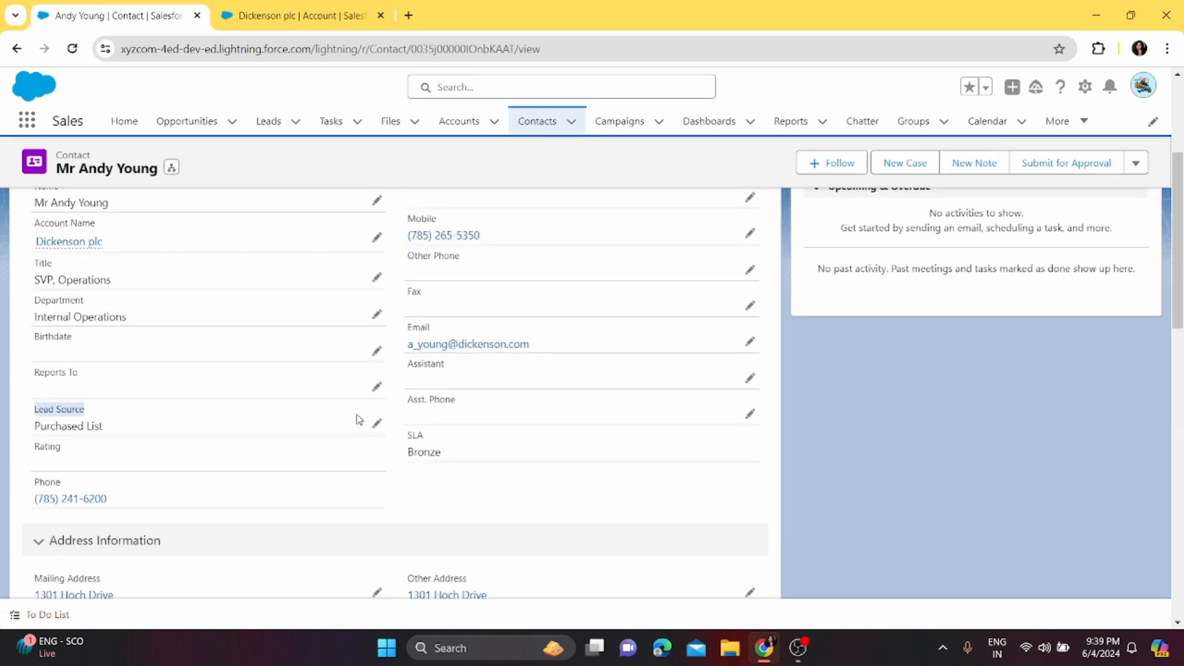
click(377, 423)
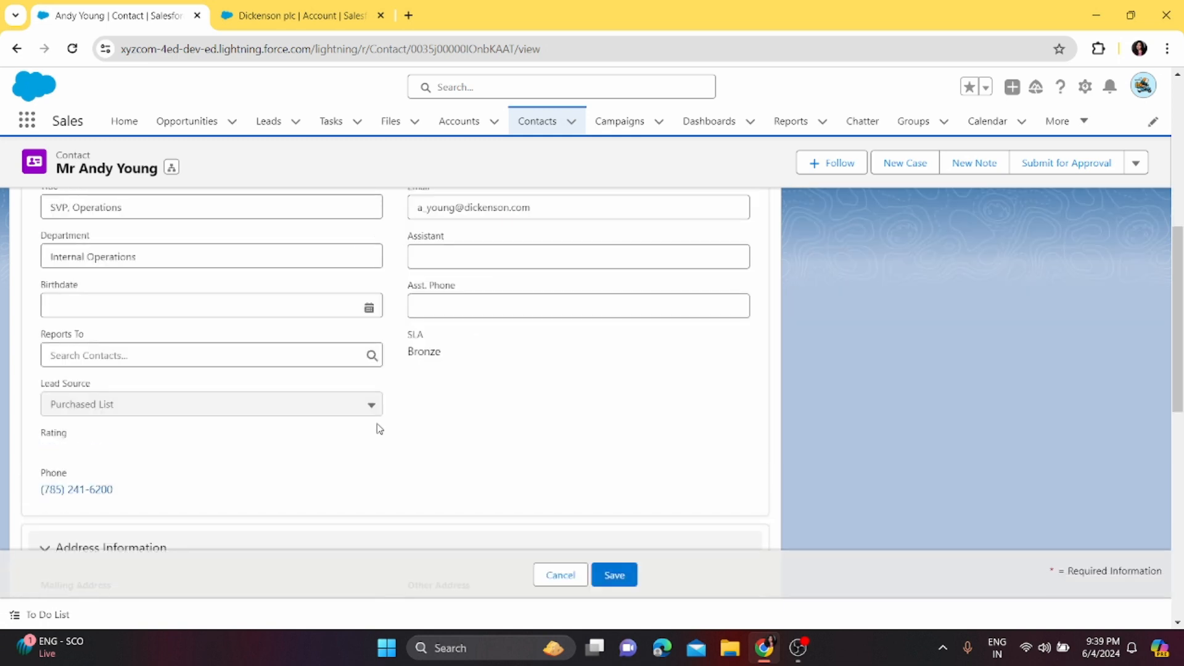
scroll(379, 429, down, 1)
drag(42, 362, 48, 399)
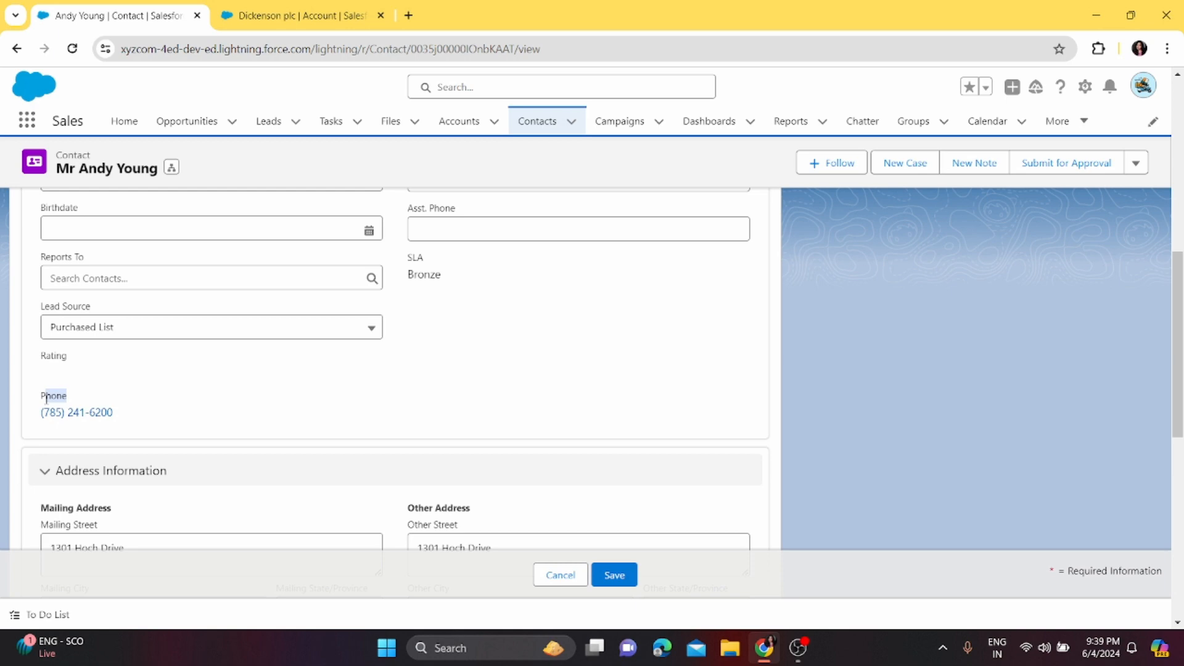
click(546, 578)
Compare the account phone shown in the contact's details with the Phone field on the Dickenson plc account record.
scroll(431, 484, down, 1)
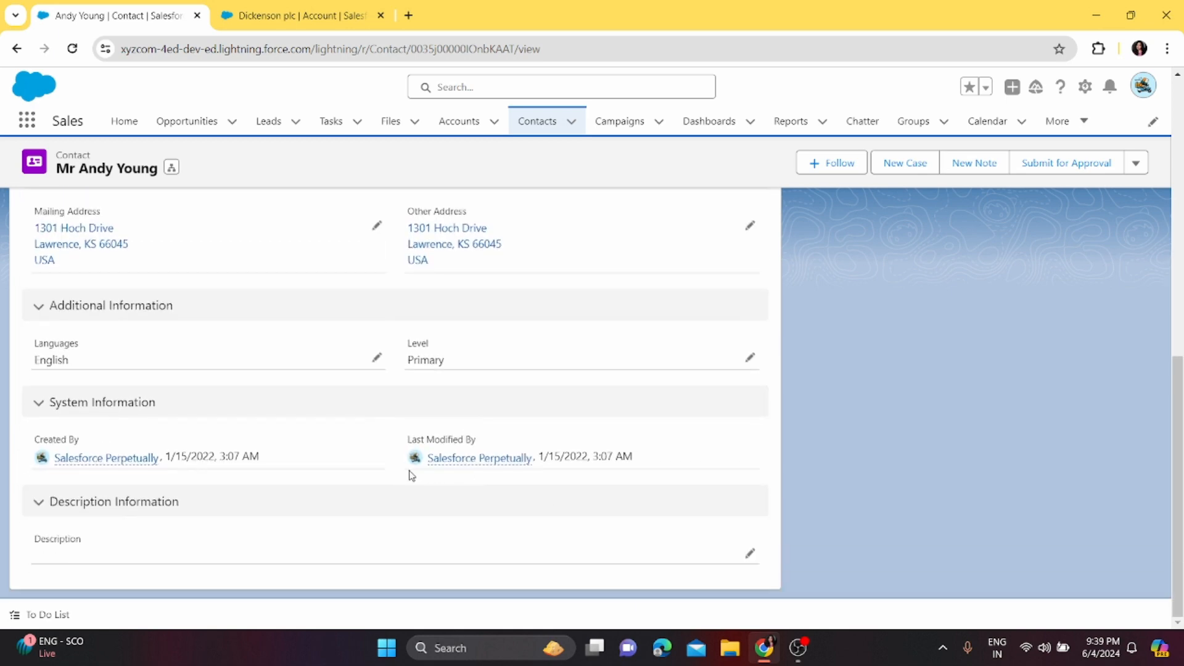
scroll(383, 463, up, 5)
drag(109, 442, 21, 445)
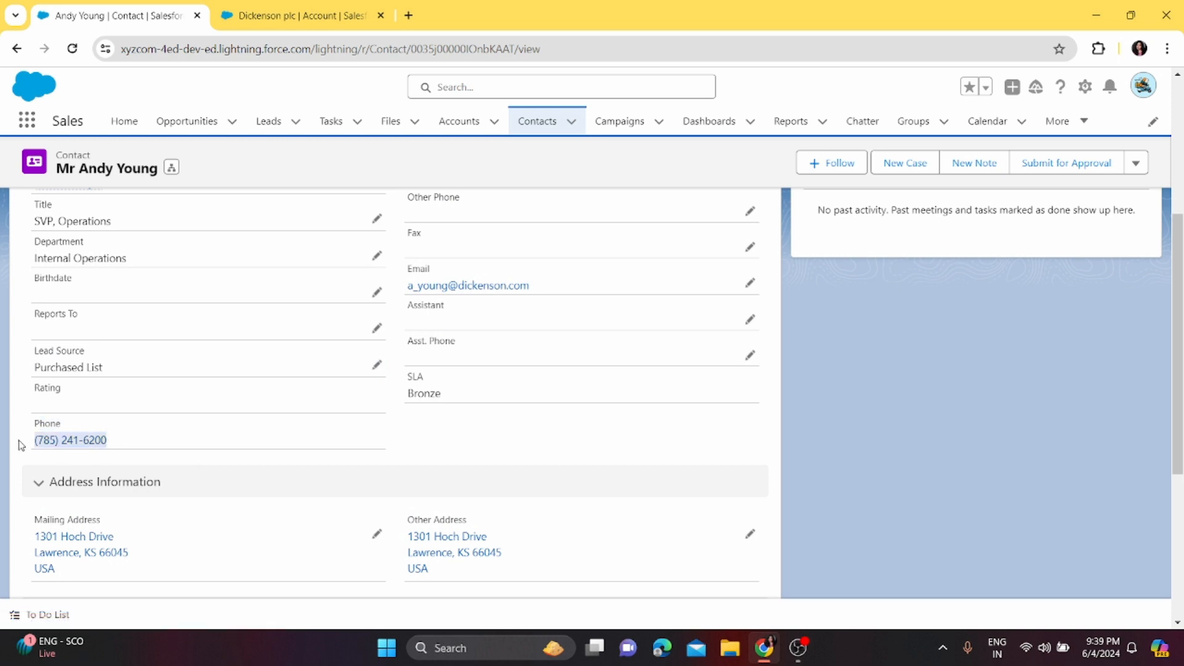
click(249, 19)
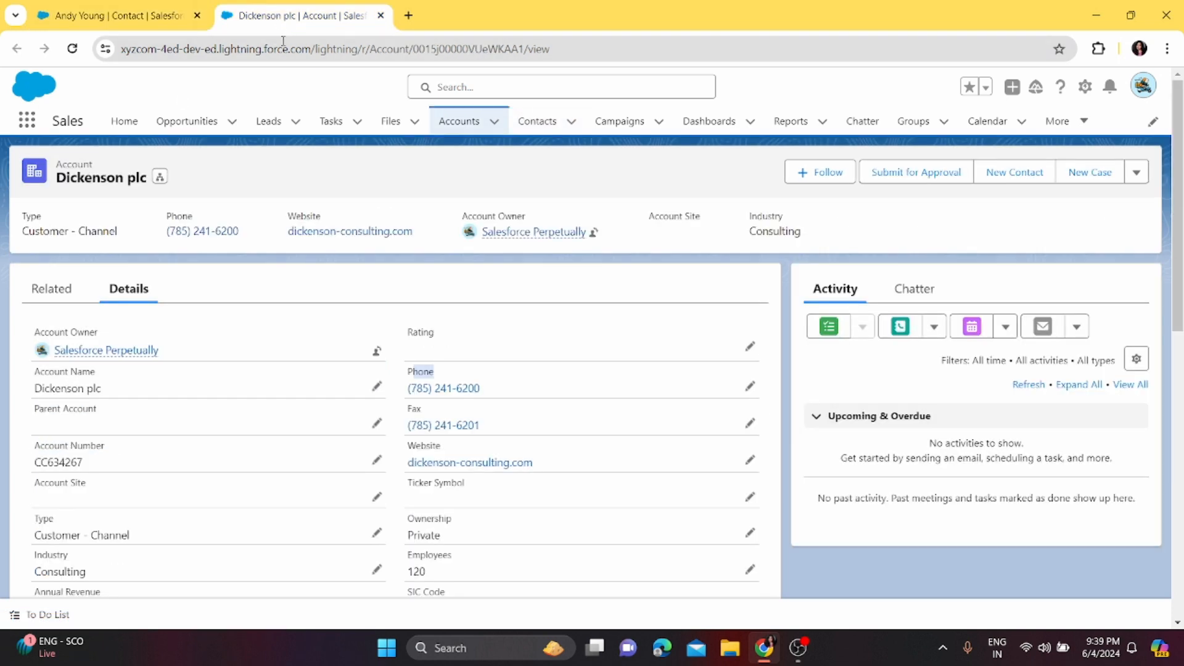
drag(393, 381, 399, 392)
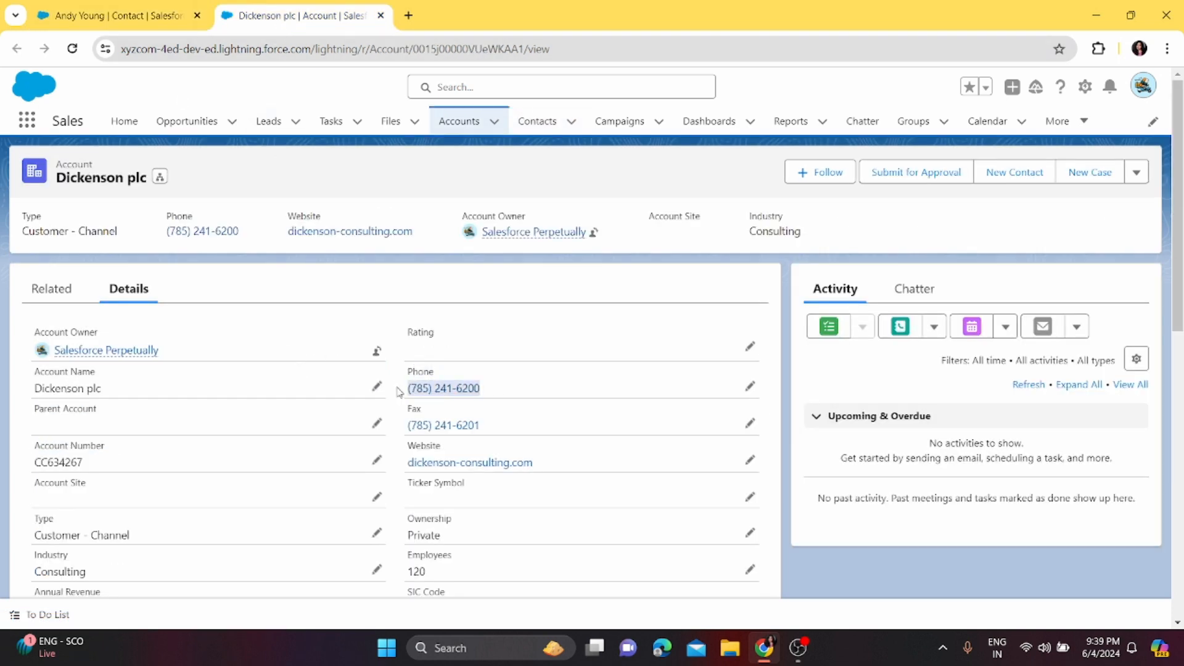
click(75, 17)
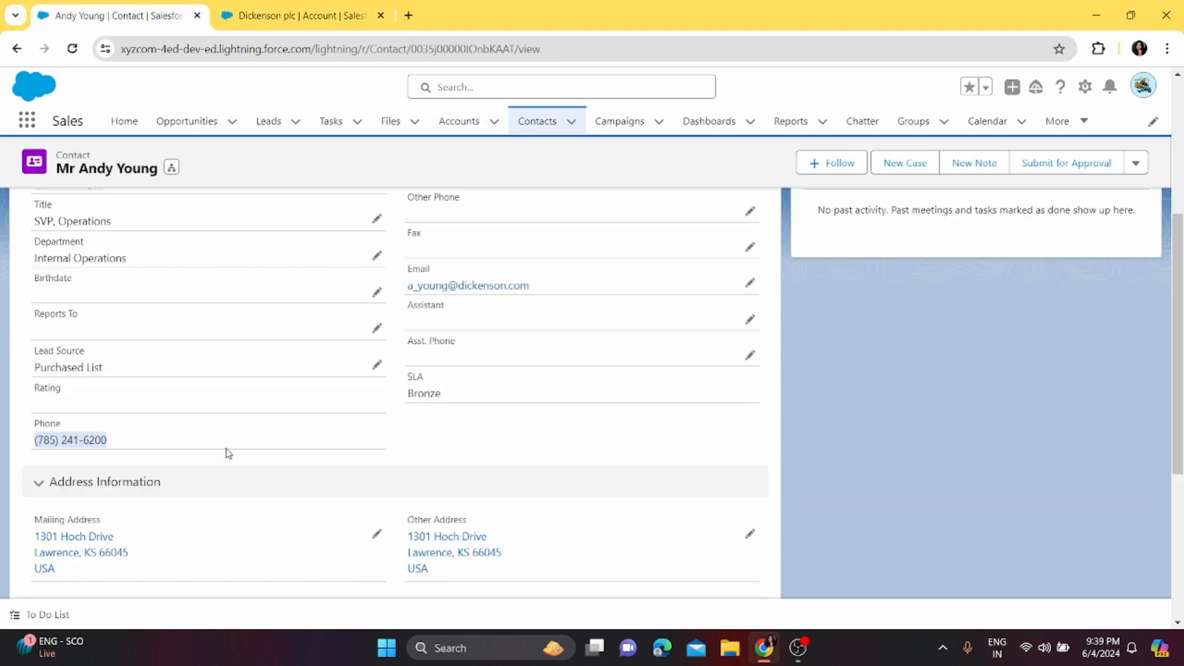
click(311, 16)
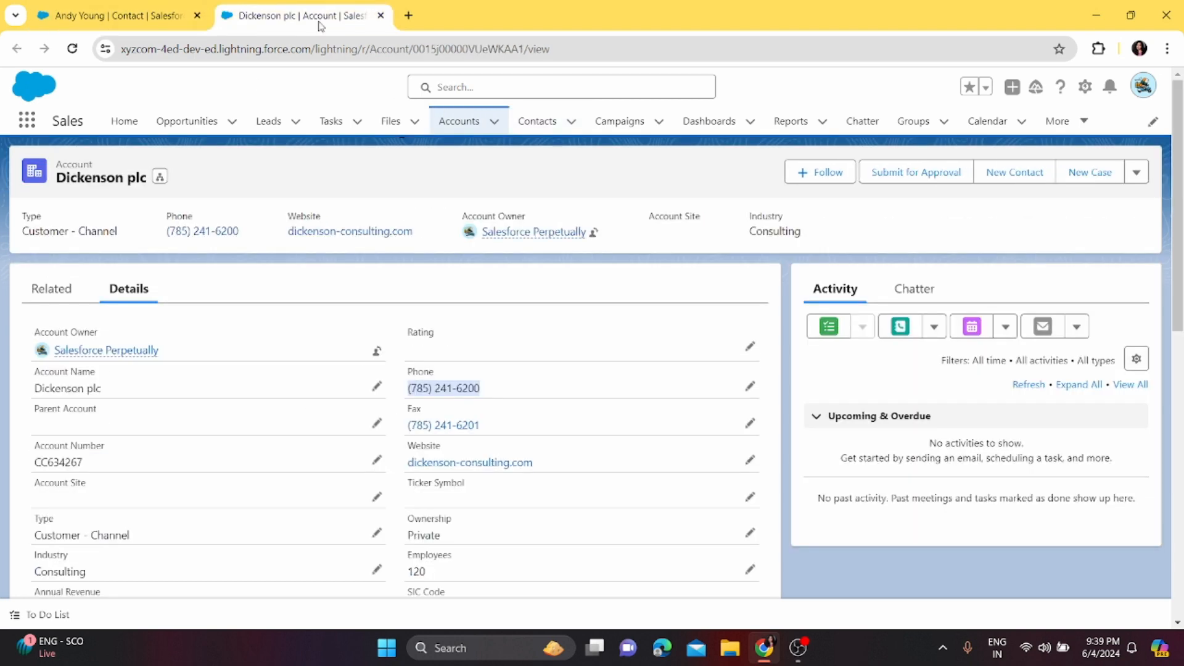
Search the Dickenson plc account page for "SLA" and compare its SLA field with the one in the contact's details.
scroll(472, 436, down, 5)
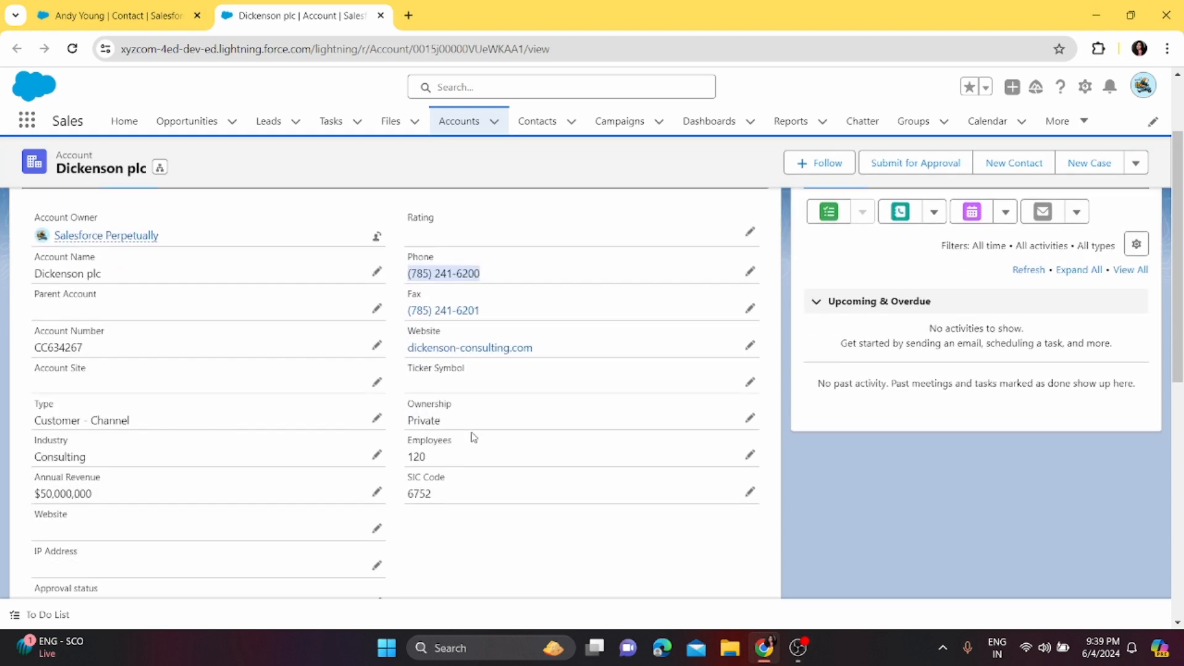
scroll(474, 437, down, 2)
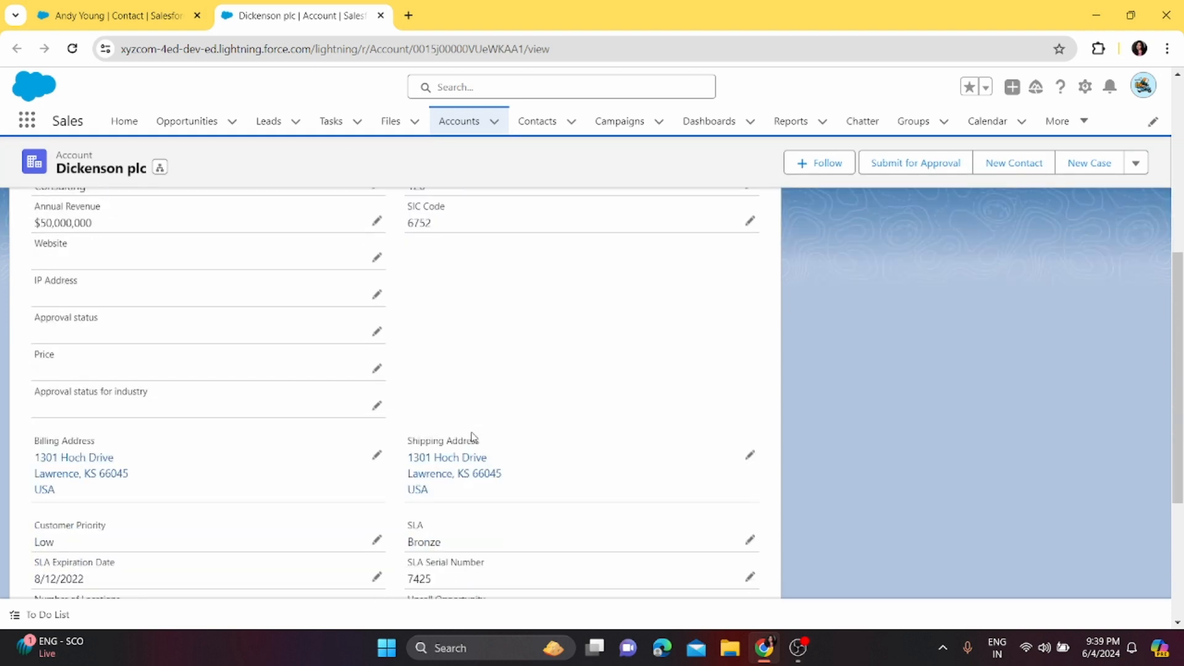
scroll(474, 437, down, 4)
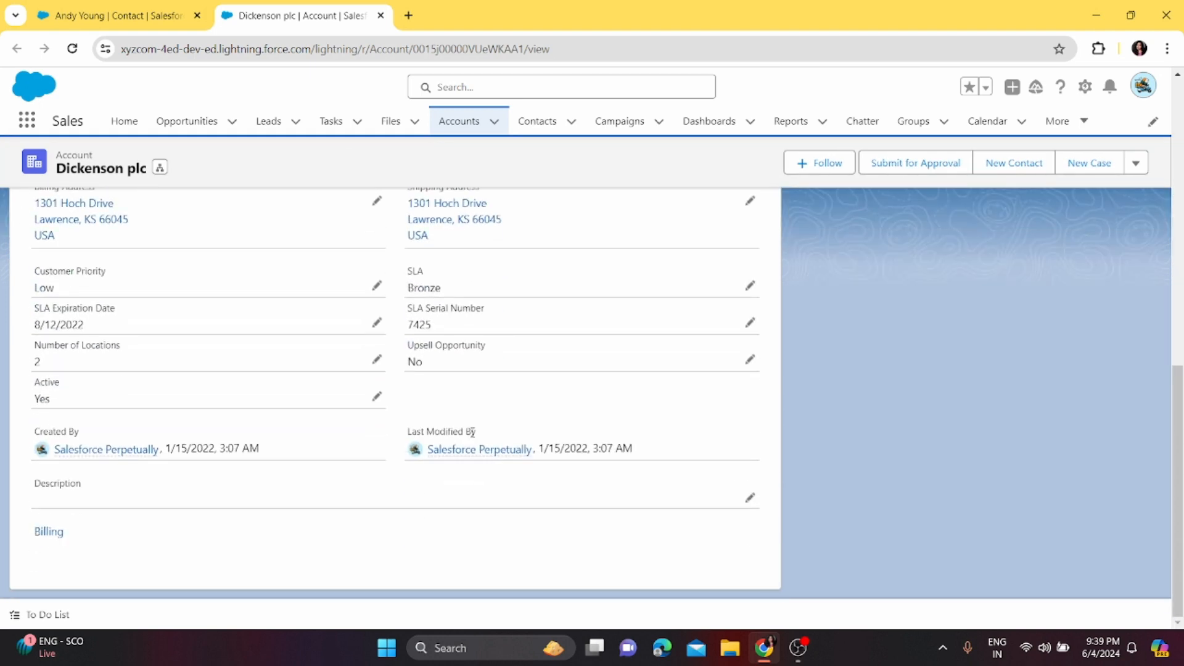
scroll(470, 432, up, 10)
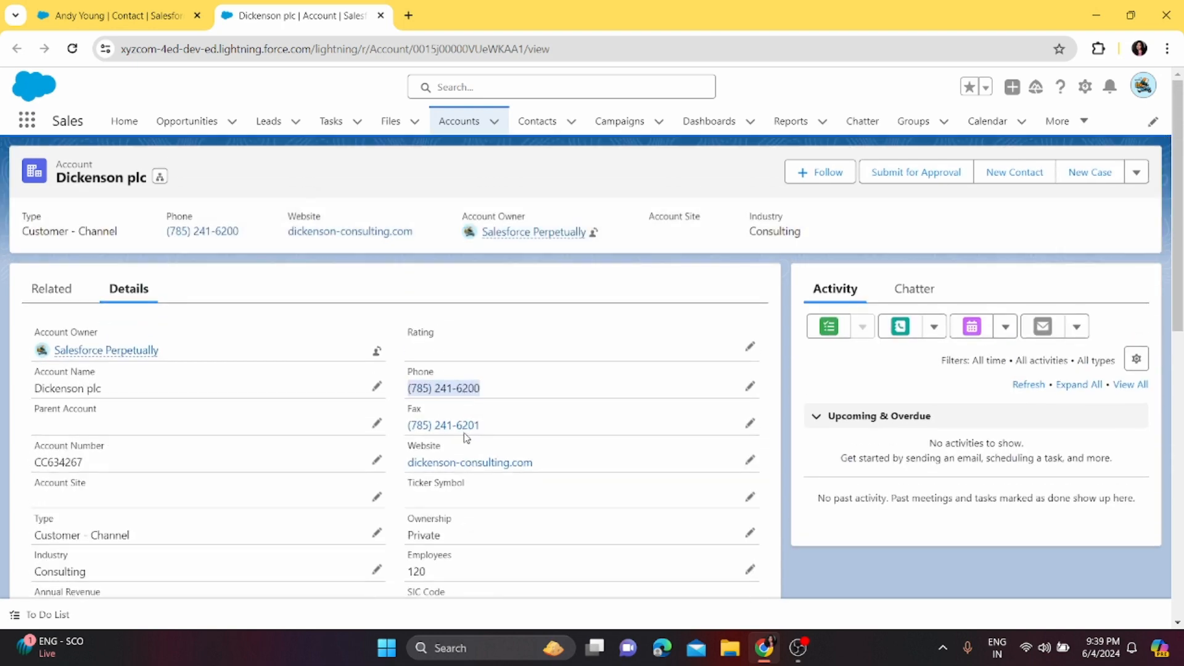
key(ctrl+f)
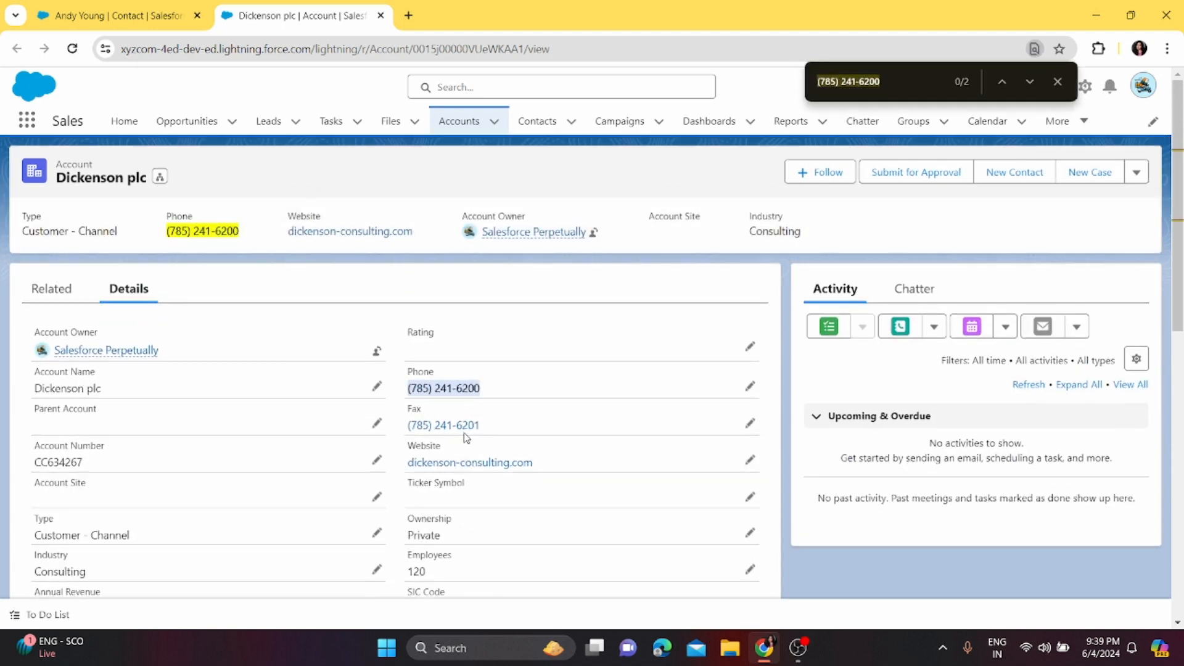
text(s)
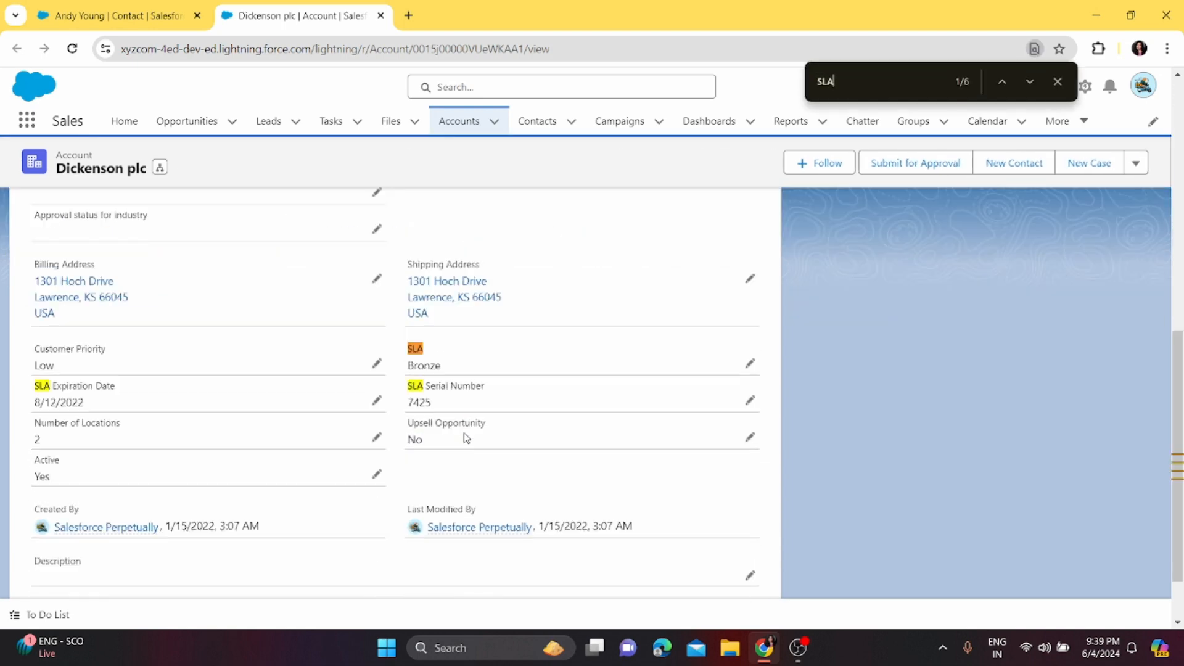
key(ctrl+shift+Tab)
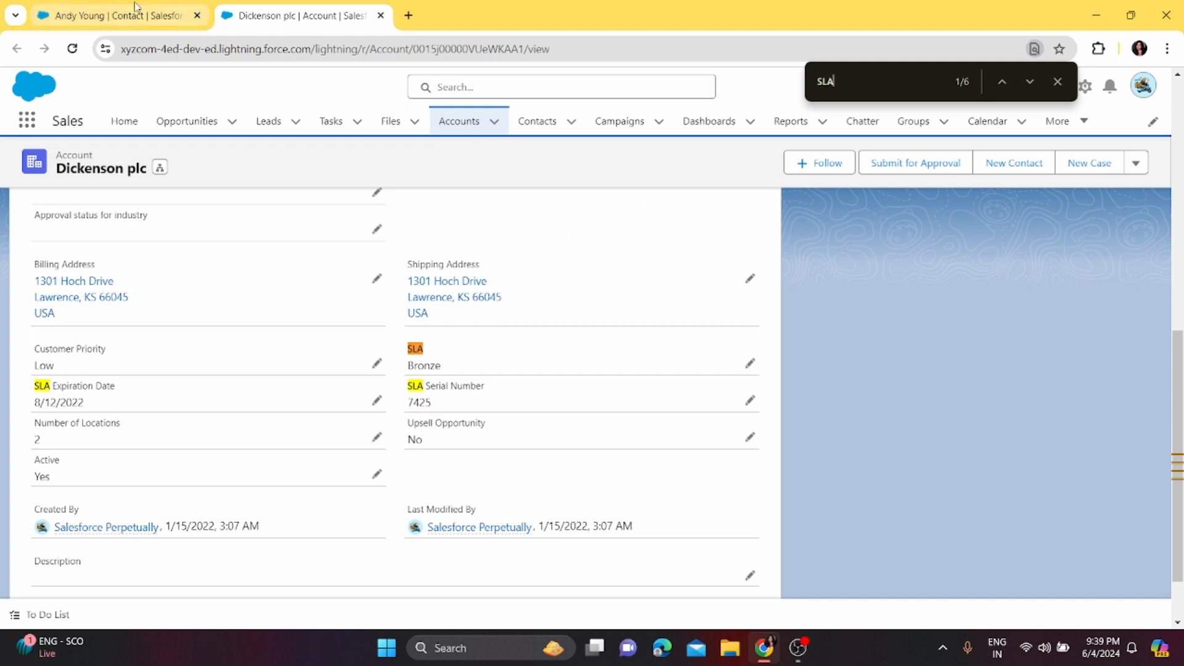
click(336, 399)
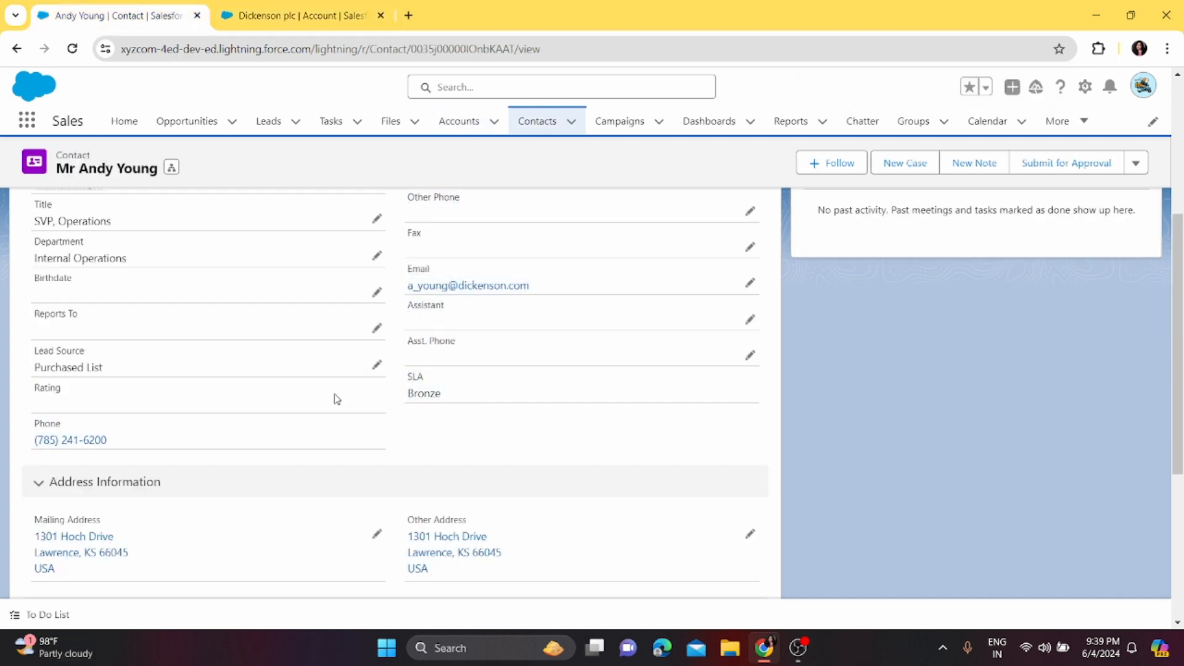